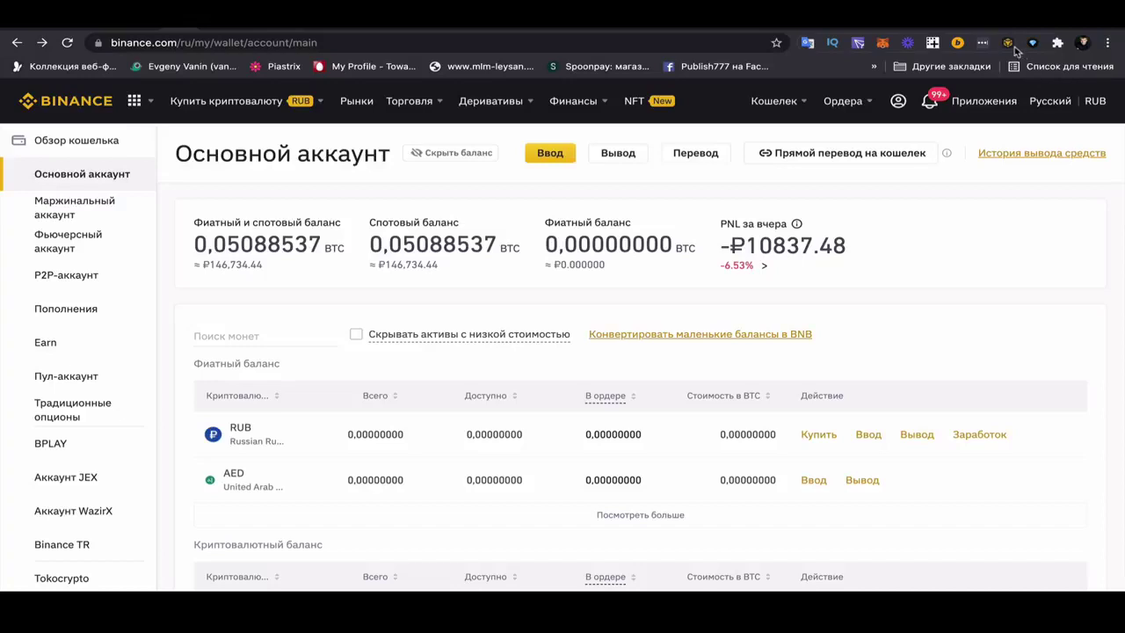
- Check the BNB balance in the browser wallet, then close the wallet popup
left_click(1009, 44)
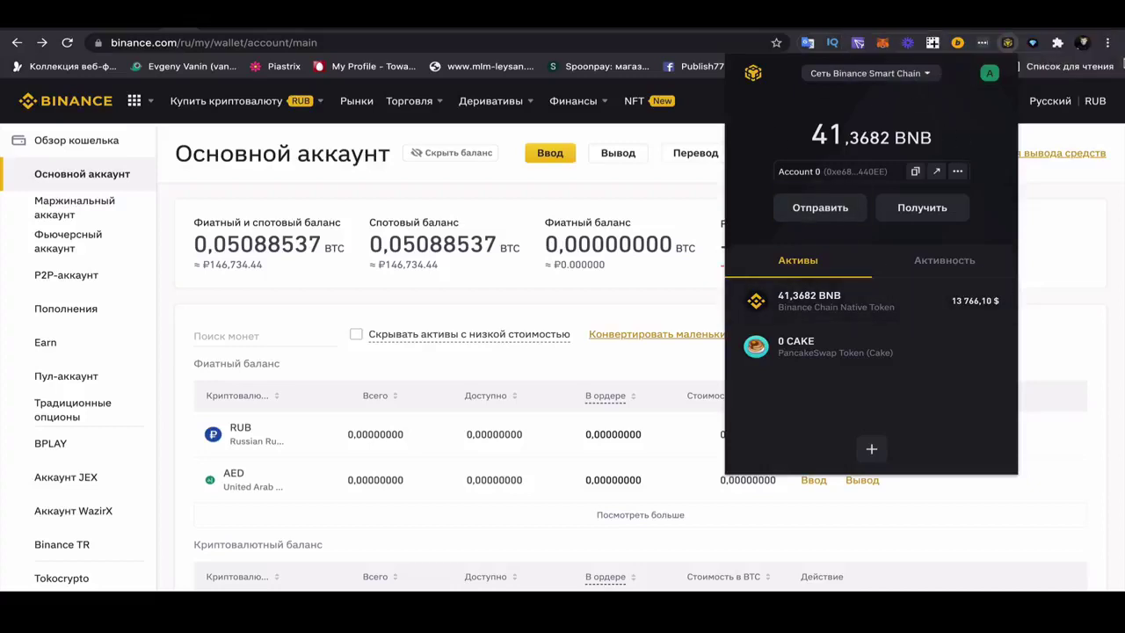
left_click(1008, 43)
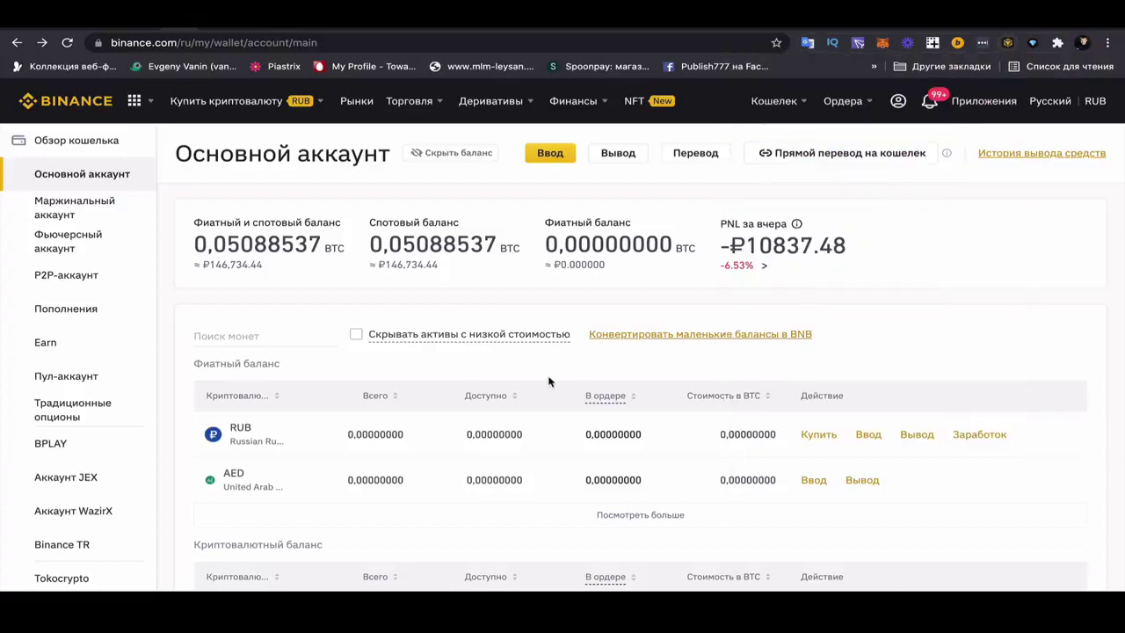
scroll(549, 381, "down", 1)
scroll(548, 381, "up", 1)
- Start a BNB deposit from the BNB row of the crypto balance table
mouse_move(135, 101)
scroll(1110, 372, "down", 3)
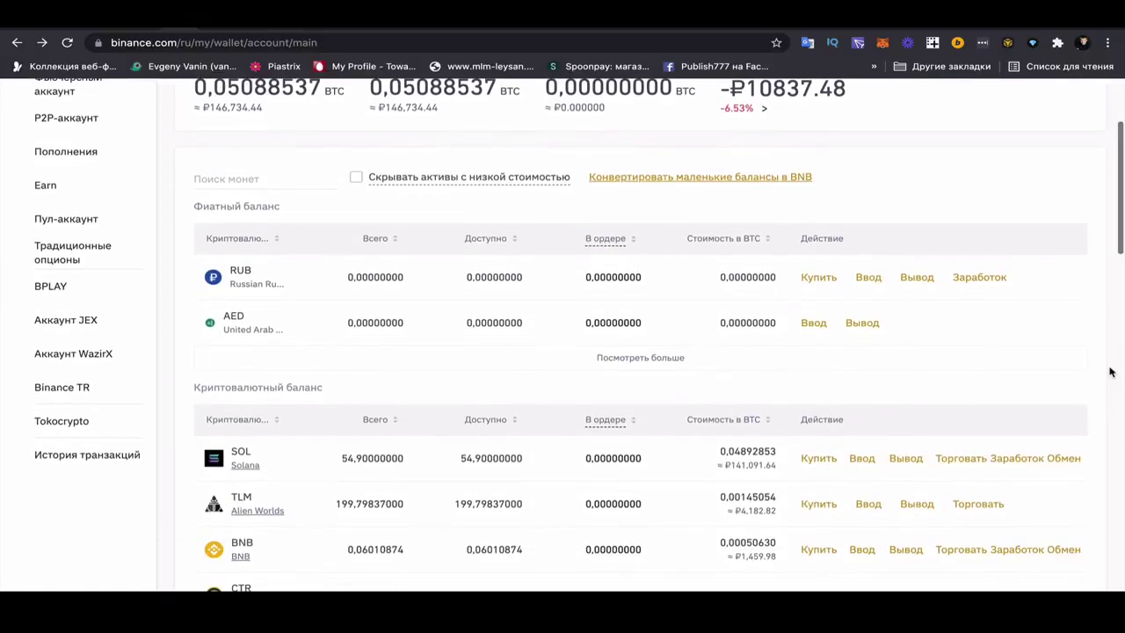
scroll(1110, 372, "up", 3)
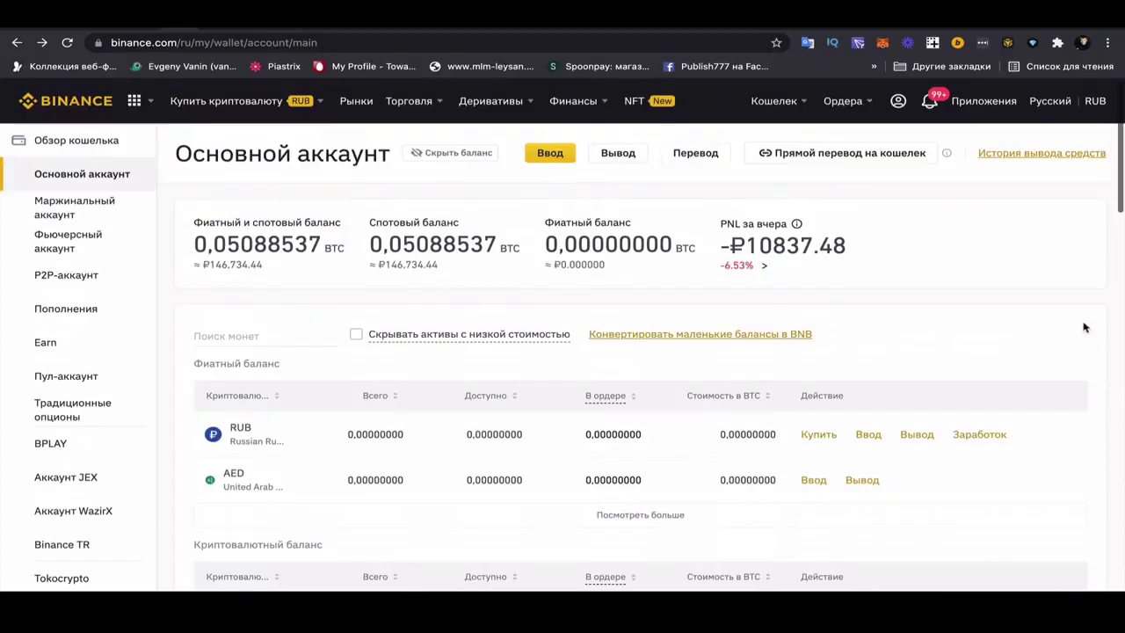
mouse_move(800, 117)
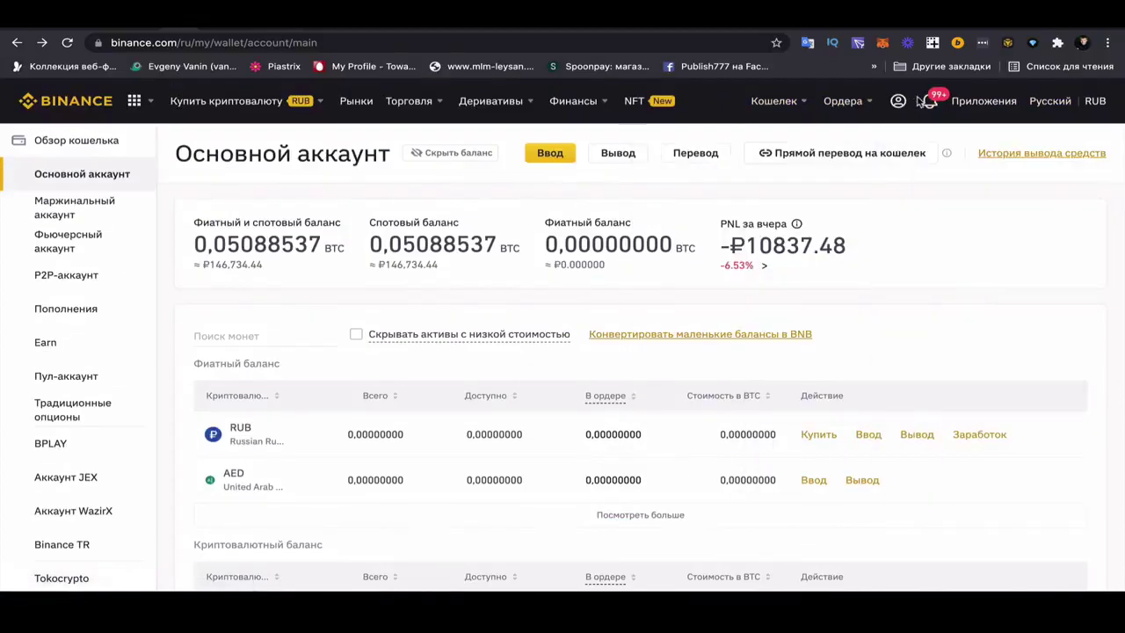
mouse_move(897, 101)
scroll(810, 280, "down", 3)
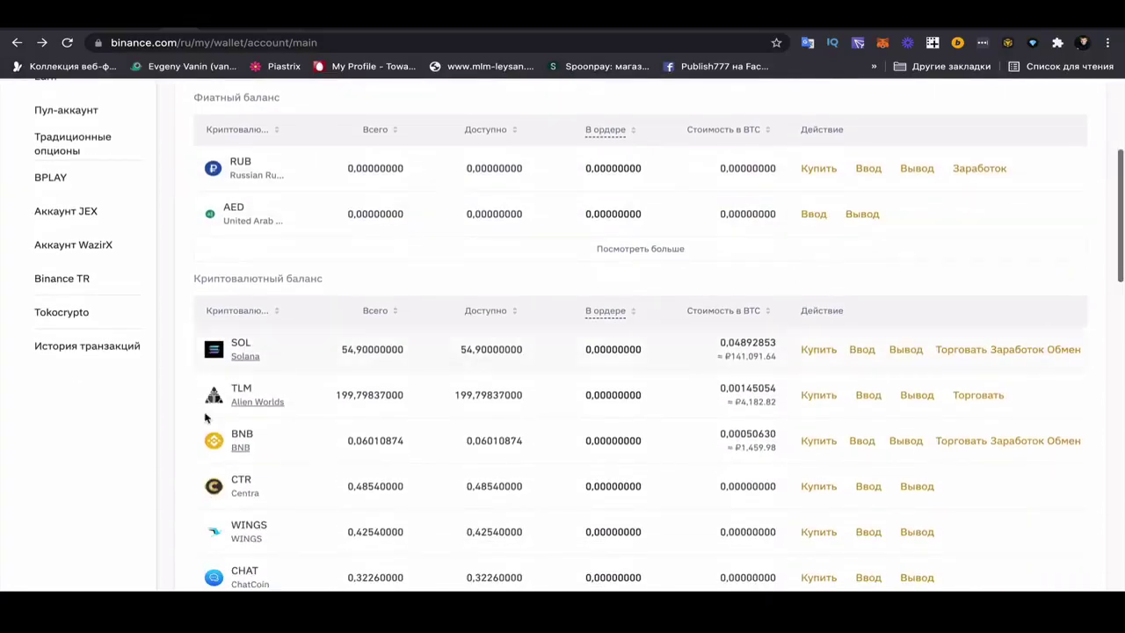
left_click(863, 445)
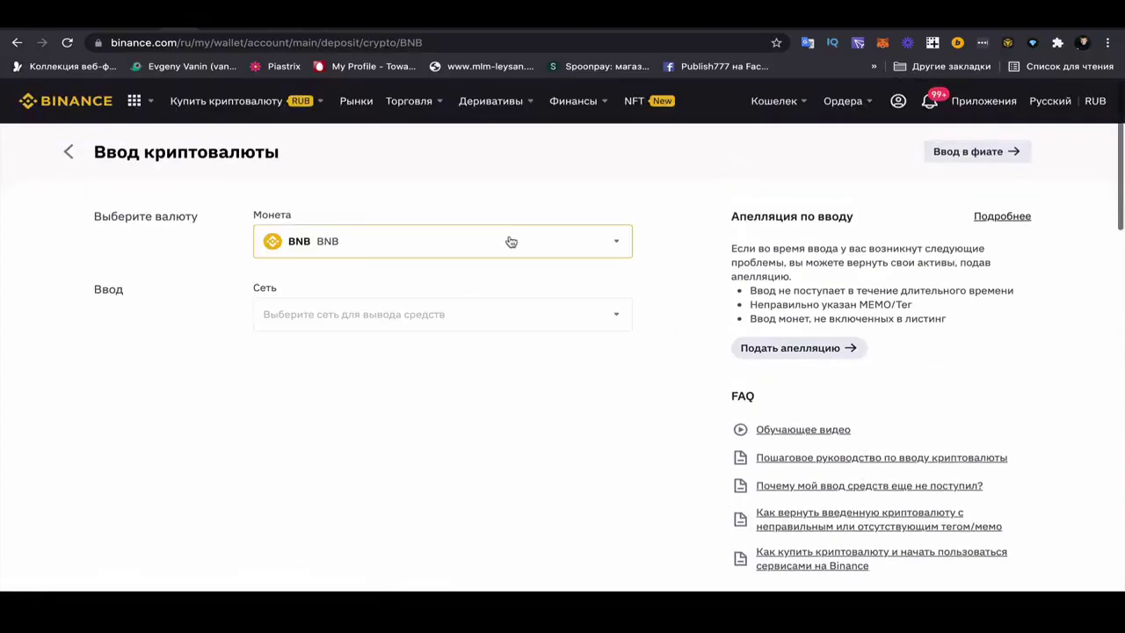
- Select the BSC (BEP20) network, copy the BNB deposit address, and bring up the browser wallet
left_click(611, 315)
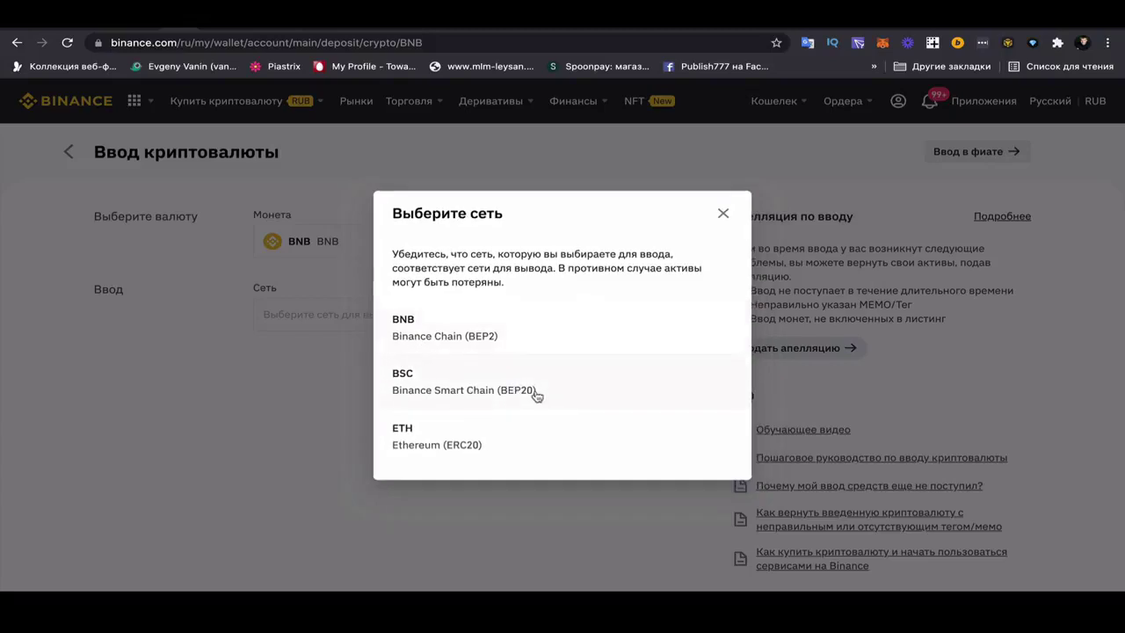
left_click(481, 395)
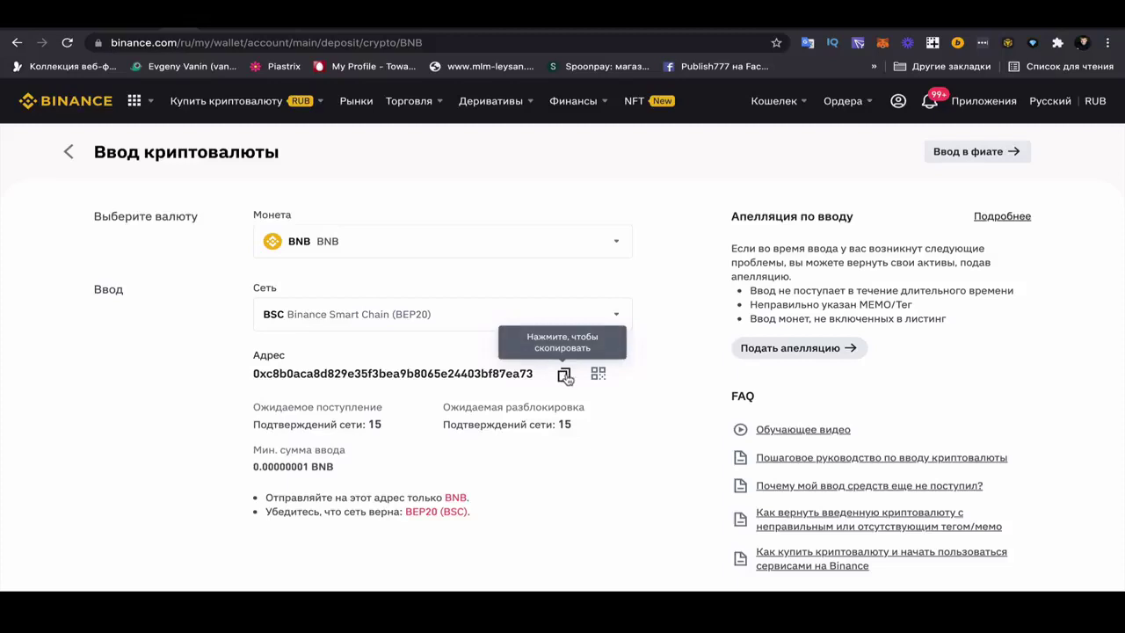
left_click(565, 376)
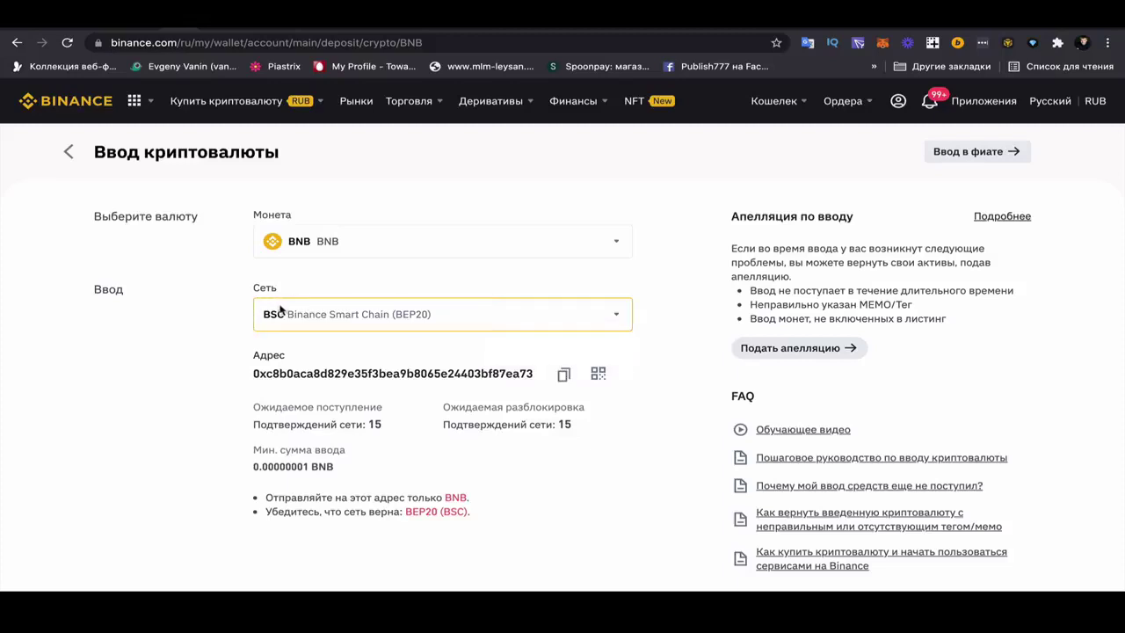
left_click(1009, 43)
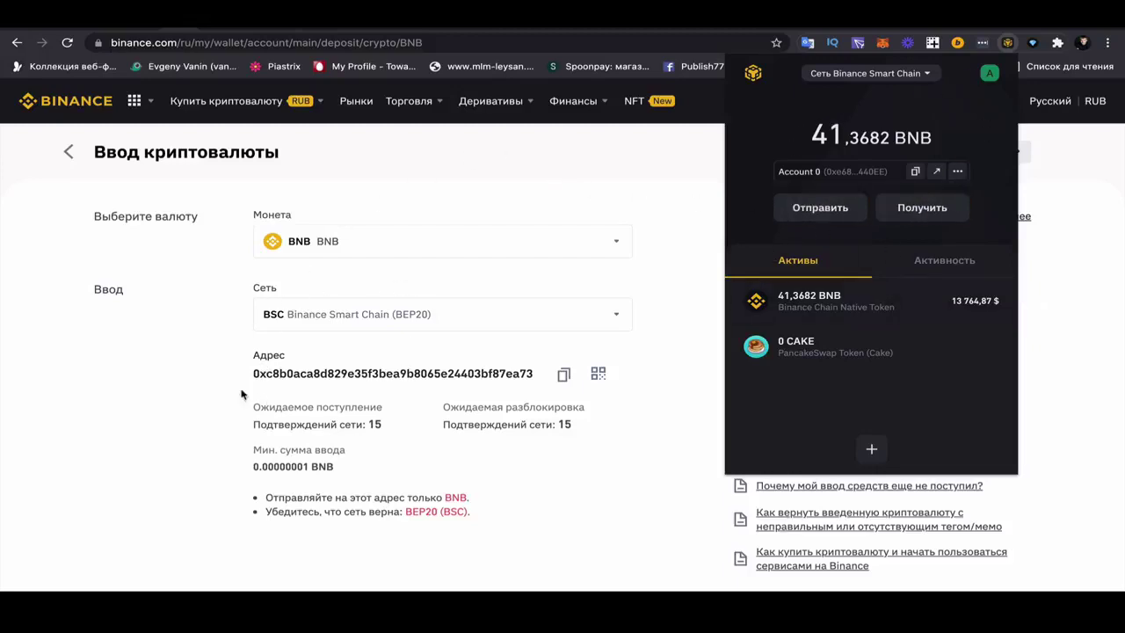
- Send 1 BNB from Binance Chain Wallet to the pasted deposit address and confirm
left_click(825, 211)
left_click(784, 198)
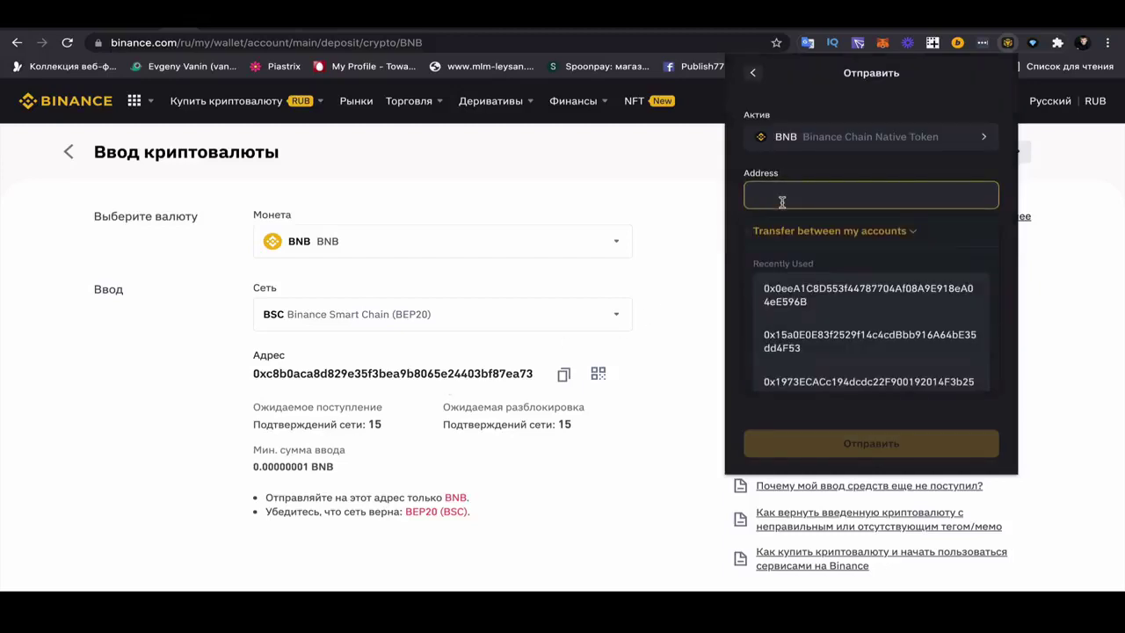
key("ctrl+v")
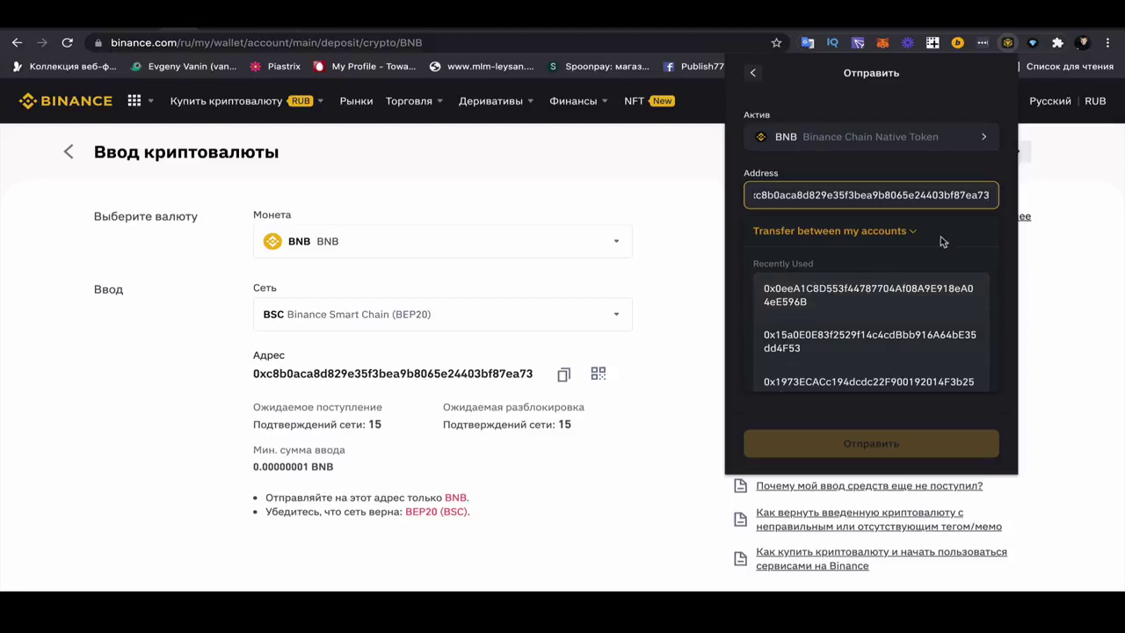
left_click(732, 263)
left_click(791, 258)
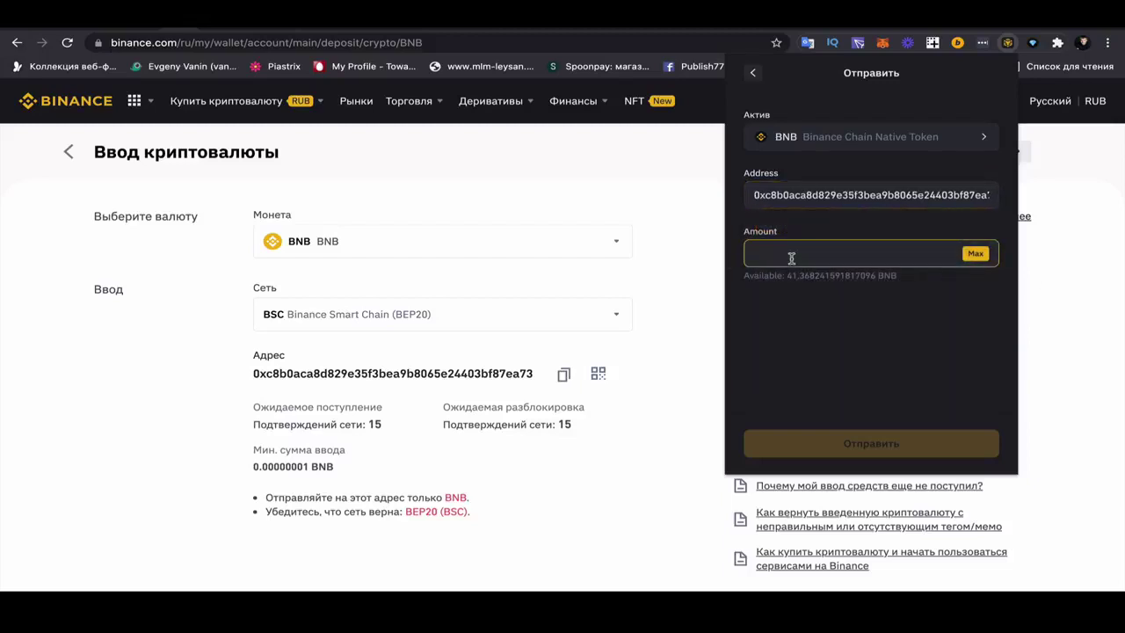
type("0")
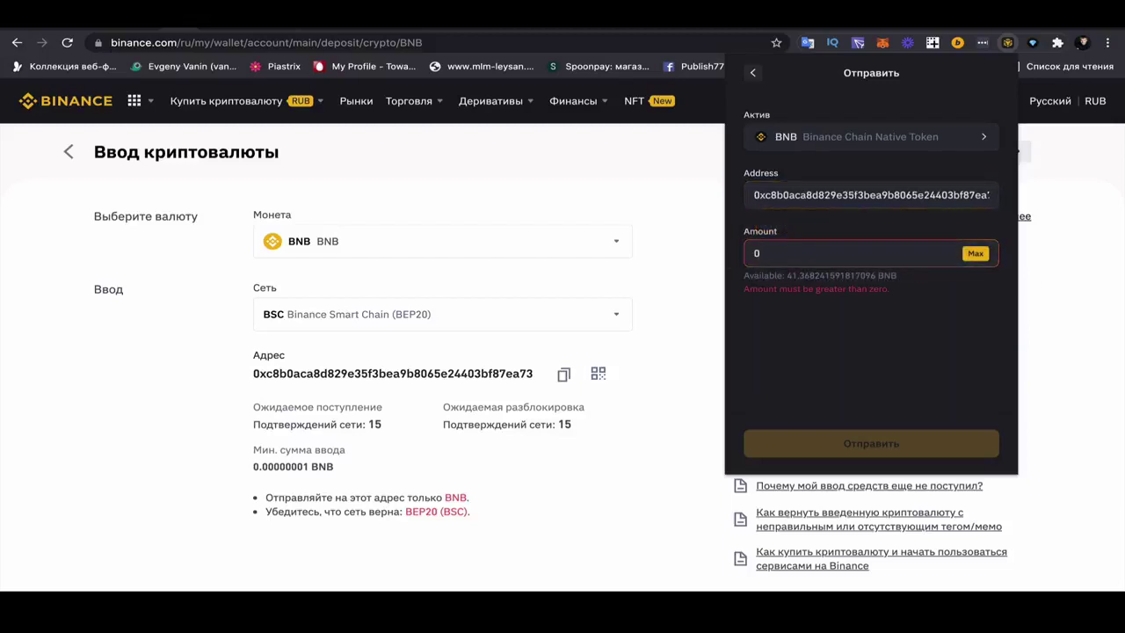
key("BackSpace")
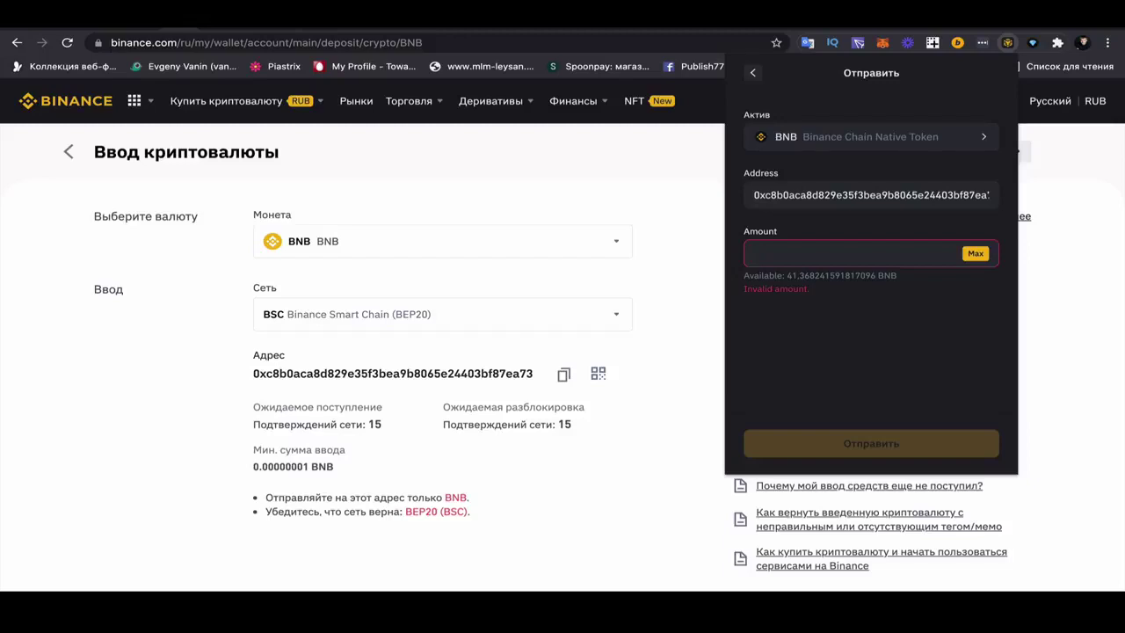
type("1")
left_click(862, 358)
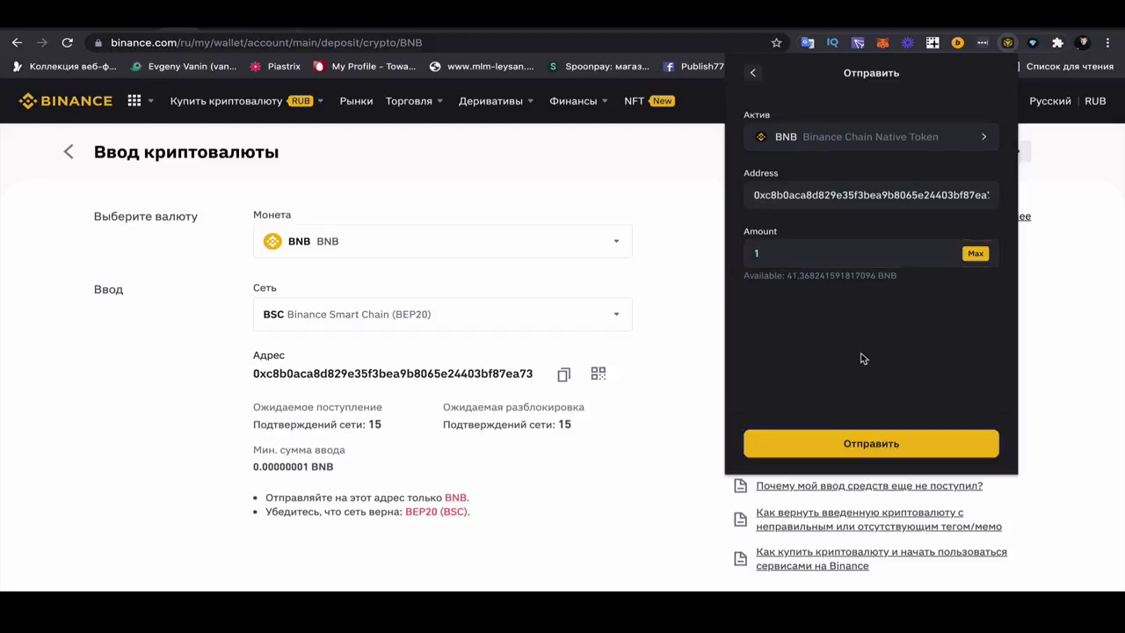
left_click(872, 444)
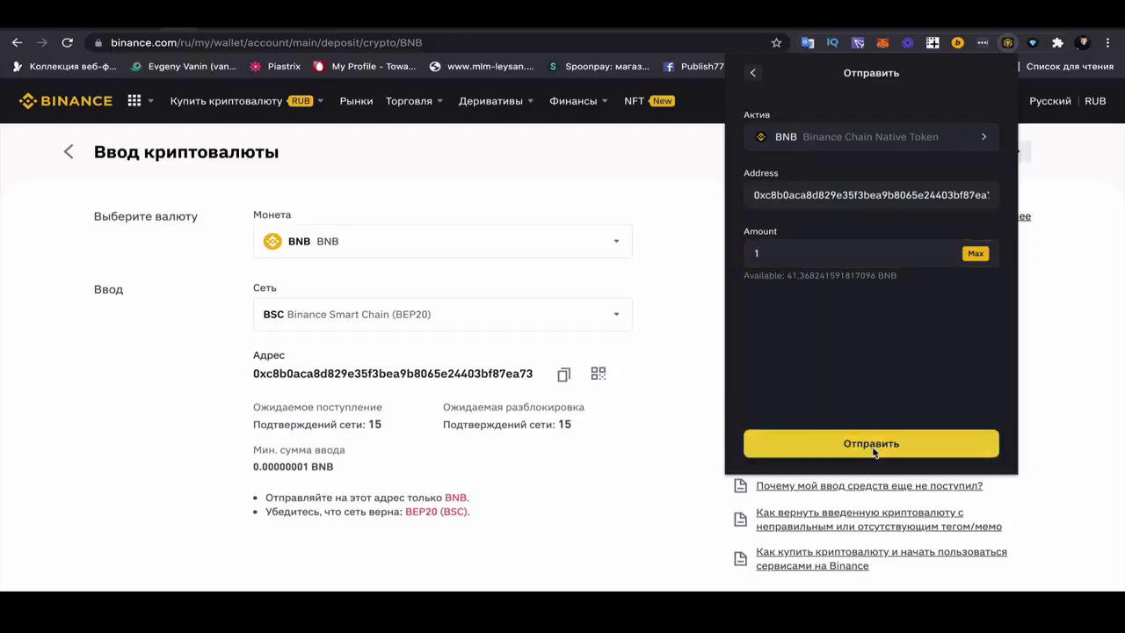
left_click(937, 443)
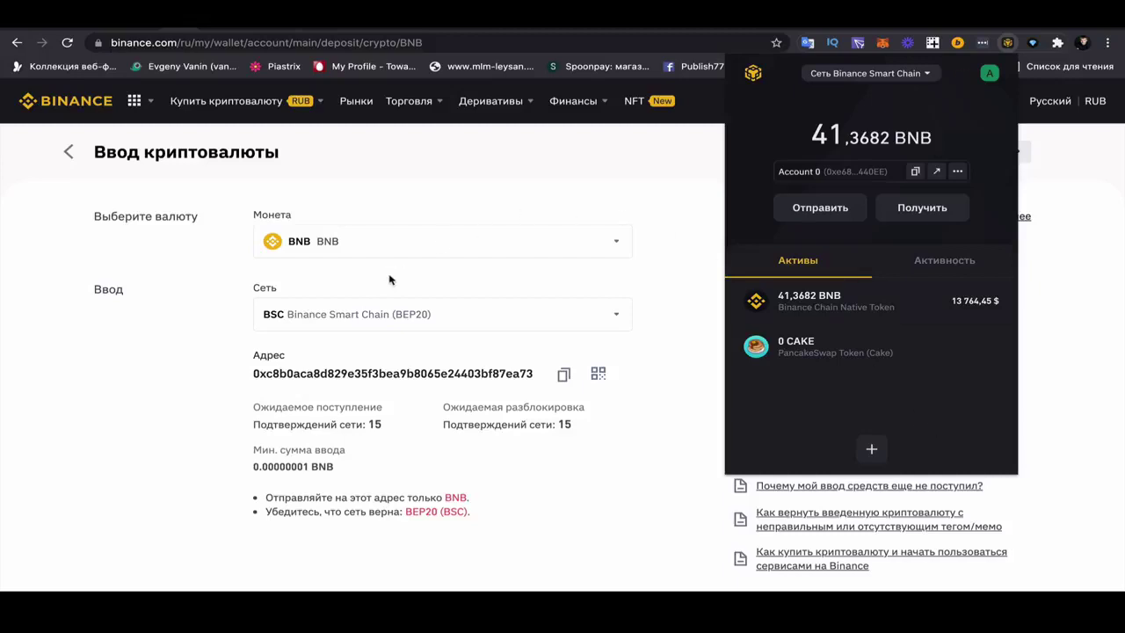
- Close the wallet and return to the Фиат и спот balances to look for the BNB deposit
left_click(1007, 43)
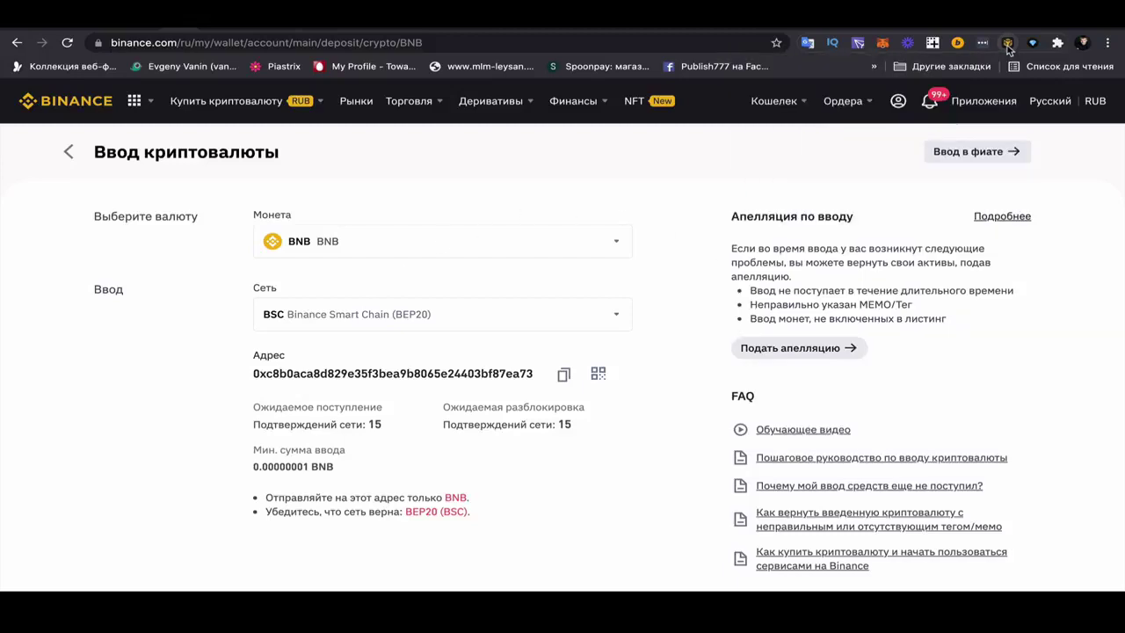
mouse_move(786, 98)
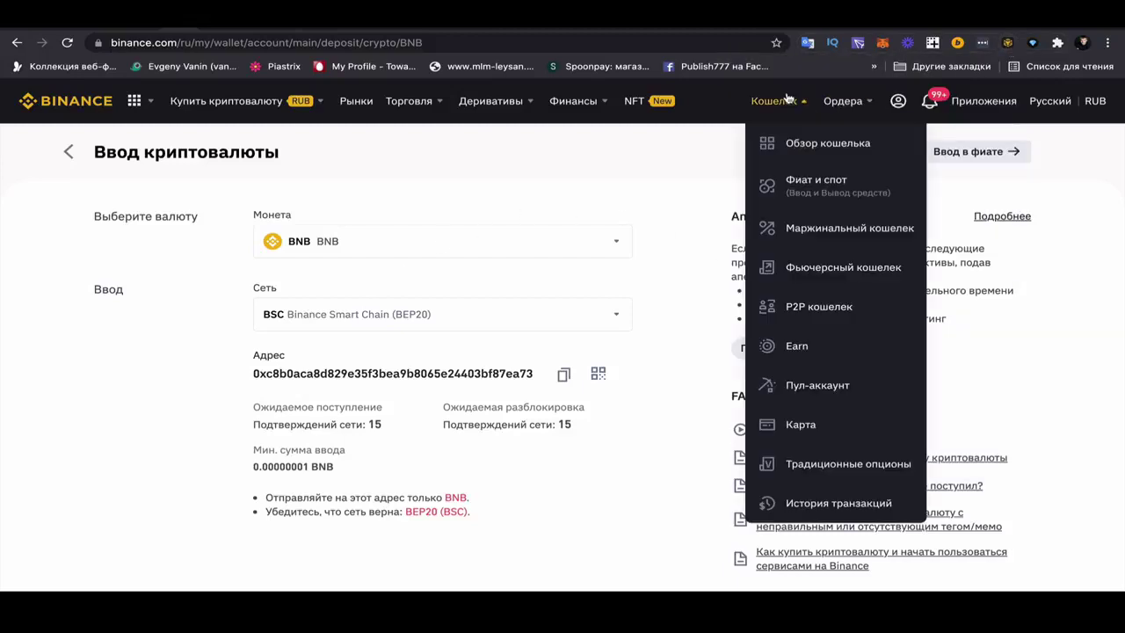
left_click(821, 188)
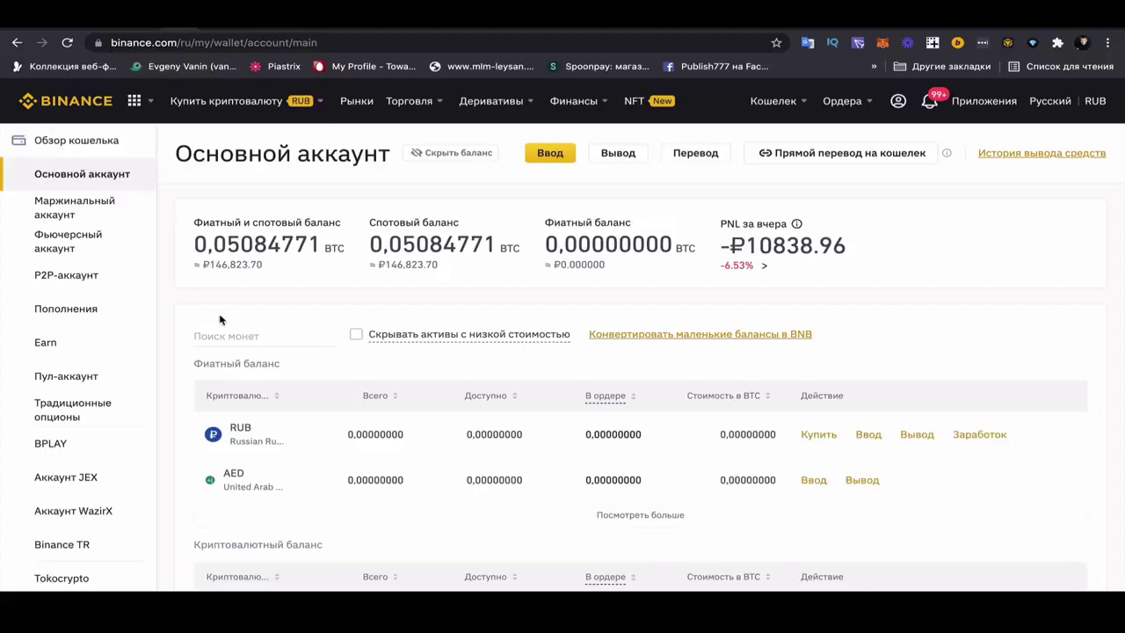
scroll(219, 320, "down", 5)
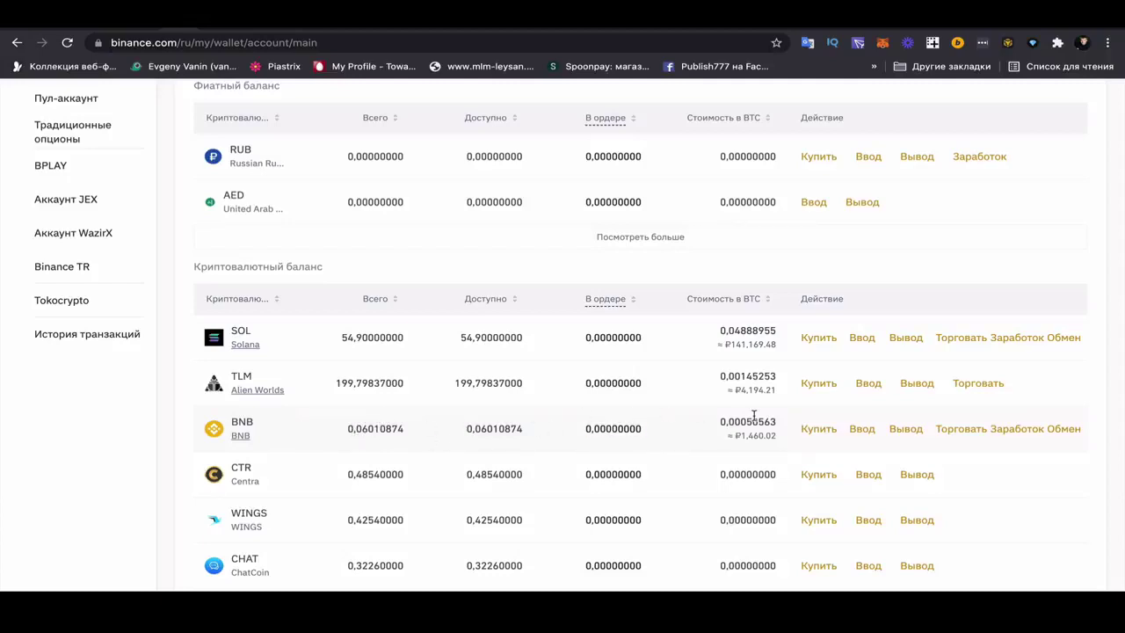
scroll(753, 415, "up", 3)
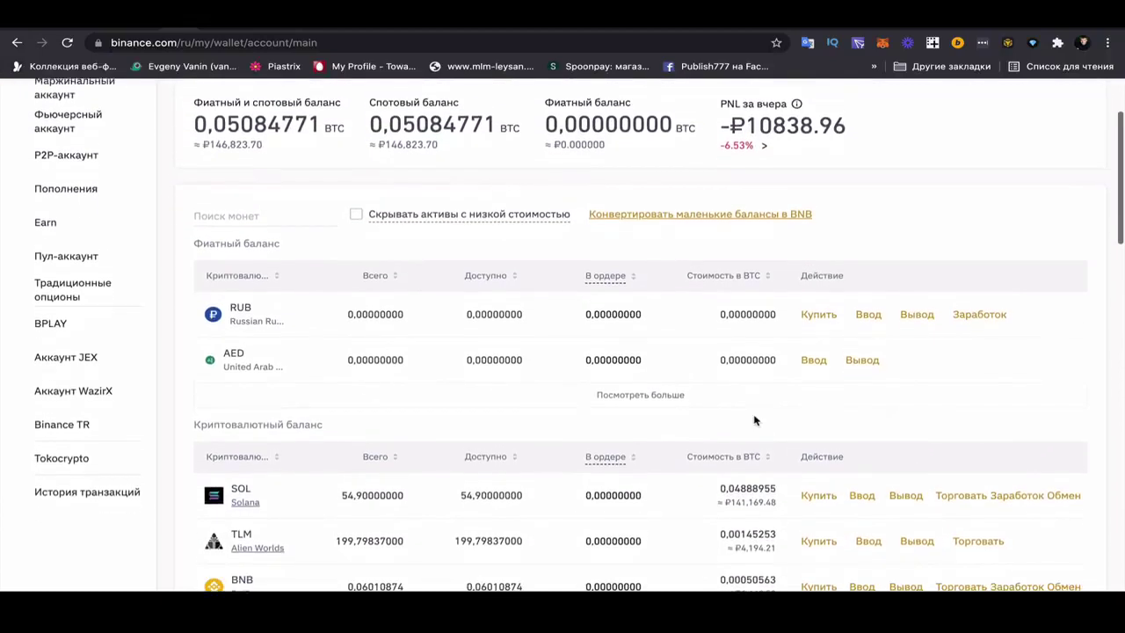
scroll(753, 420, "down", 4)
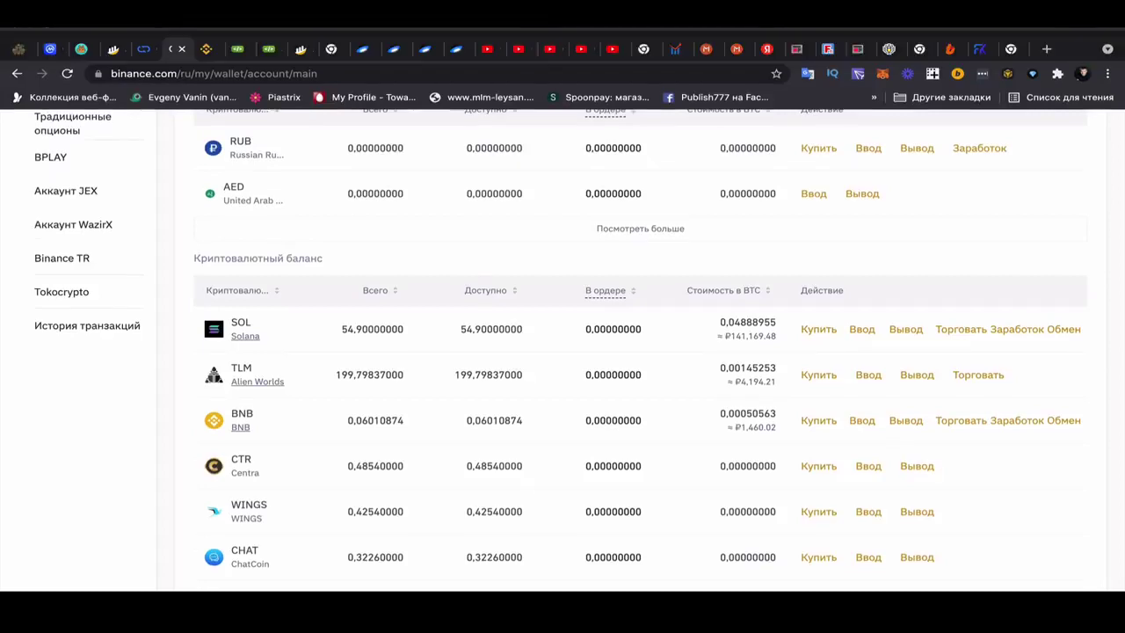
- Refresh the balances and verify the BNB row now reads 1,06010874
left_click(759, 50)
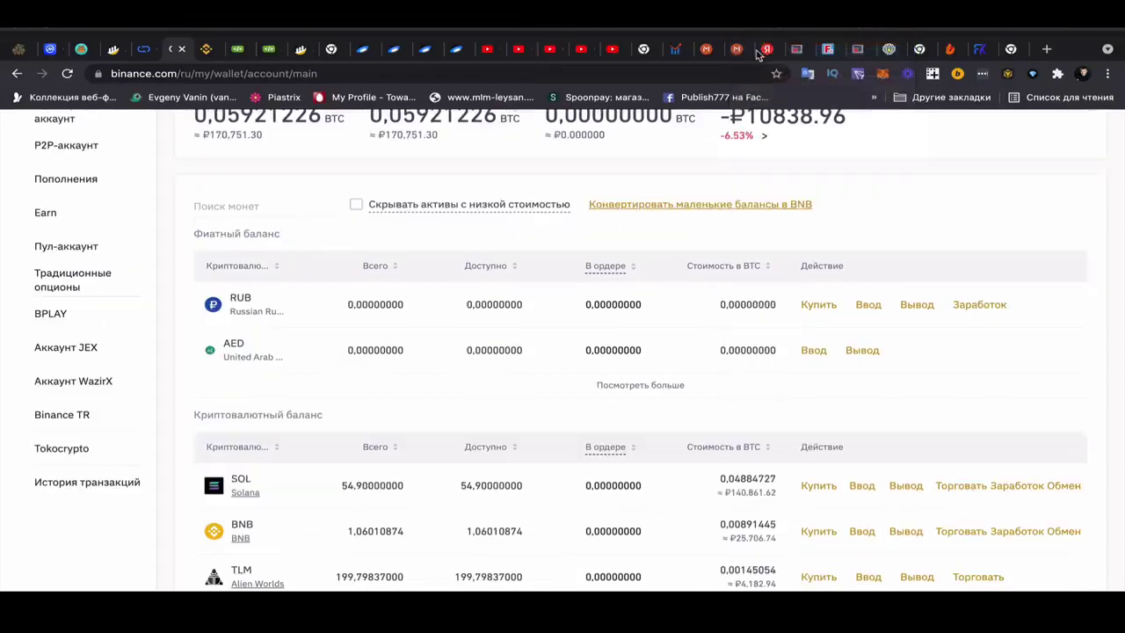
scroll(600, 407, "down", 3)
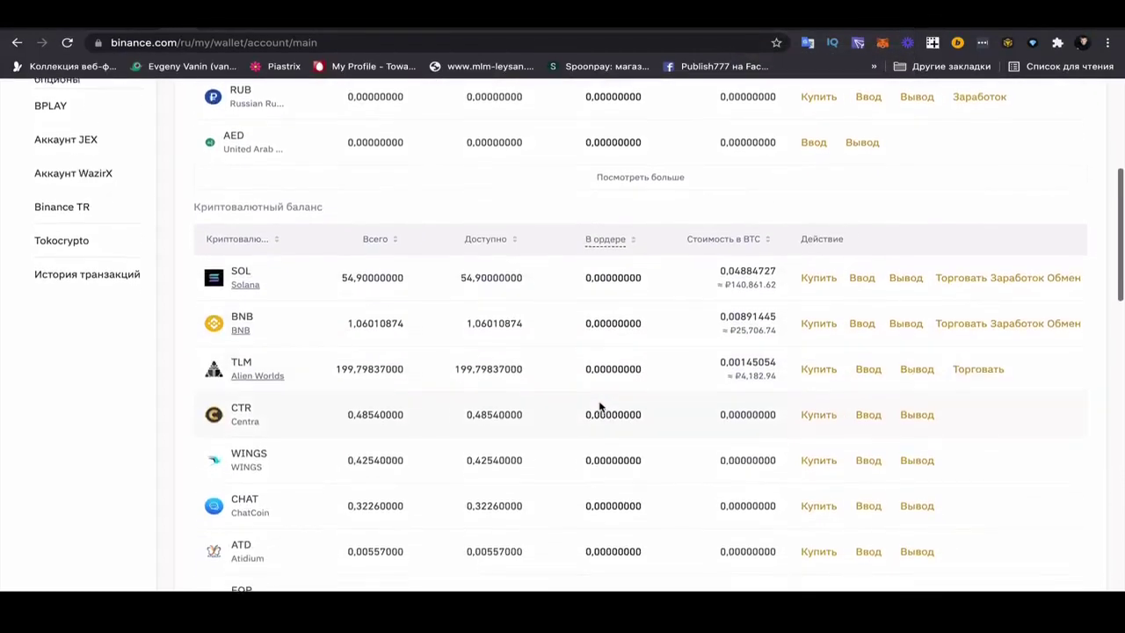
scroll(820, 388, "up", 1)
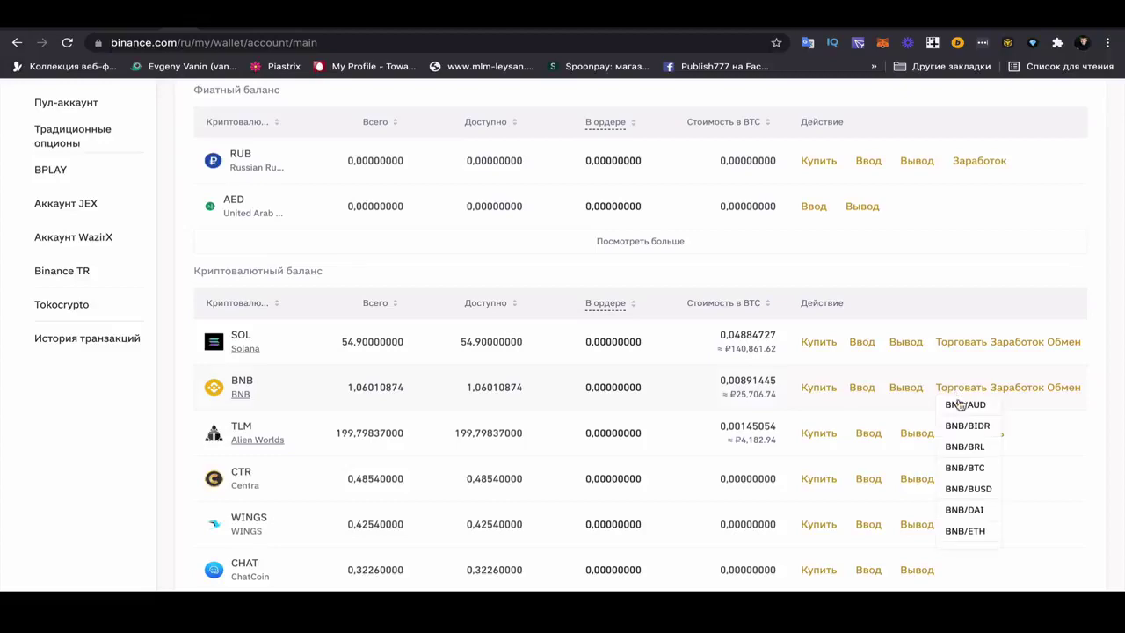
- Pick the BNB/RUB pair from the BNB row's trading list
scroll(972, 479, "down", 3)
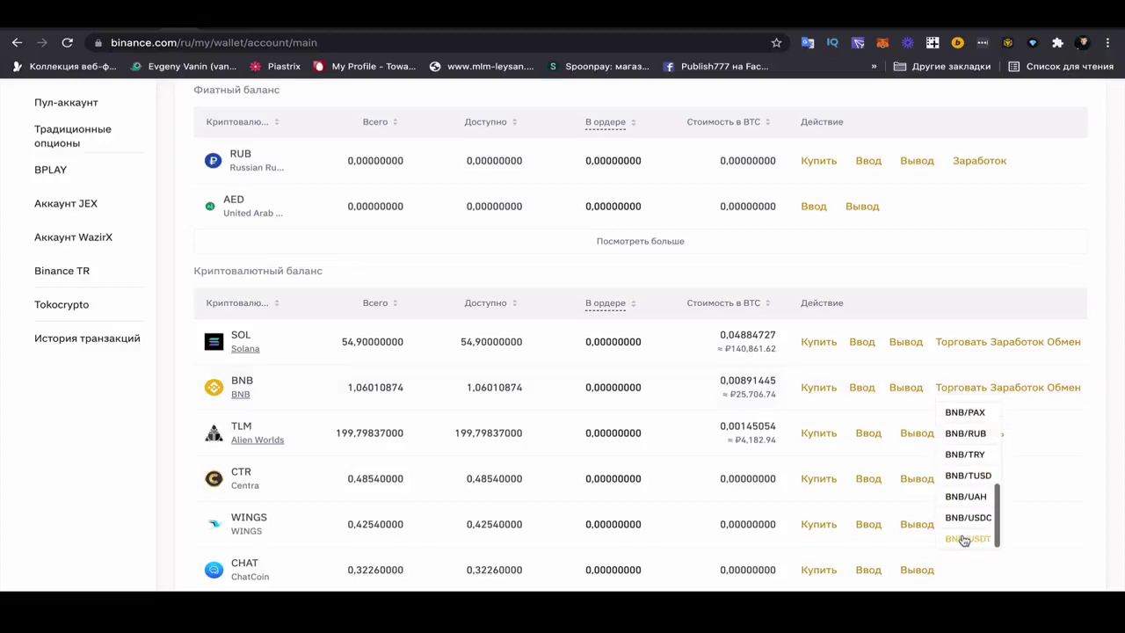
left_click(964, 433)
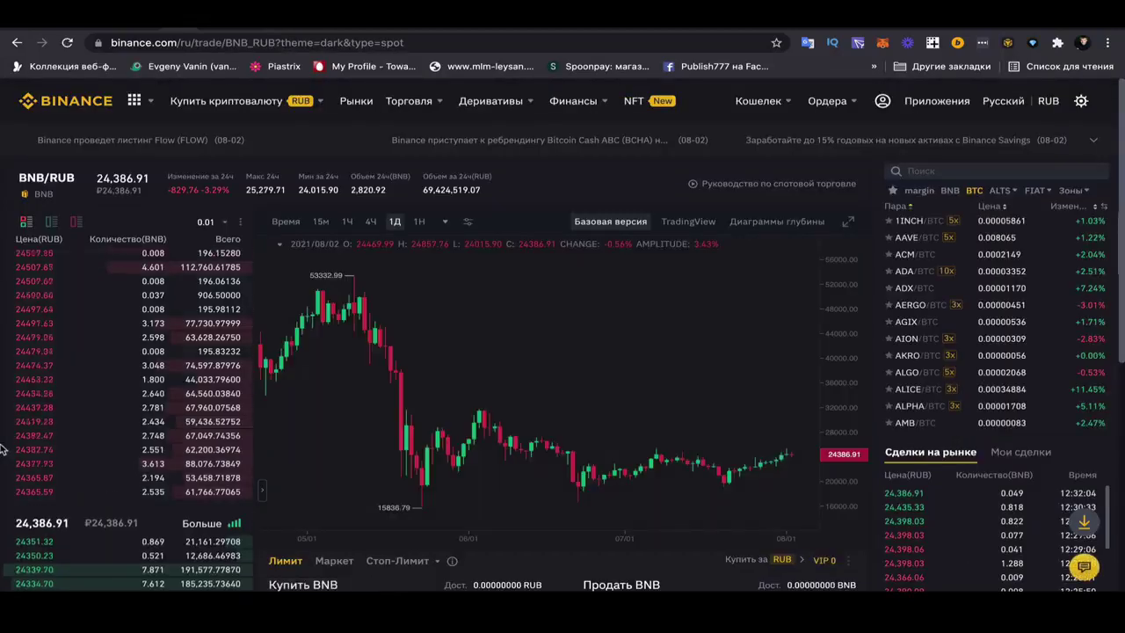
- Place a market sell order of 0,530 BNB for RUB
scroll(476, 316, "down", 4)
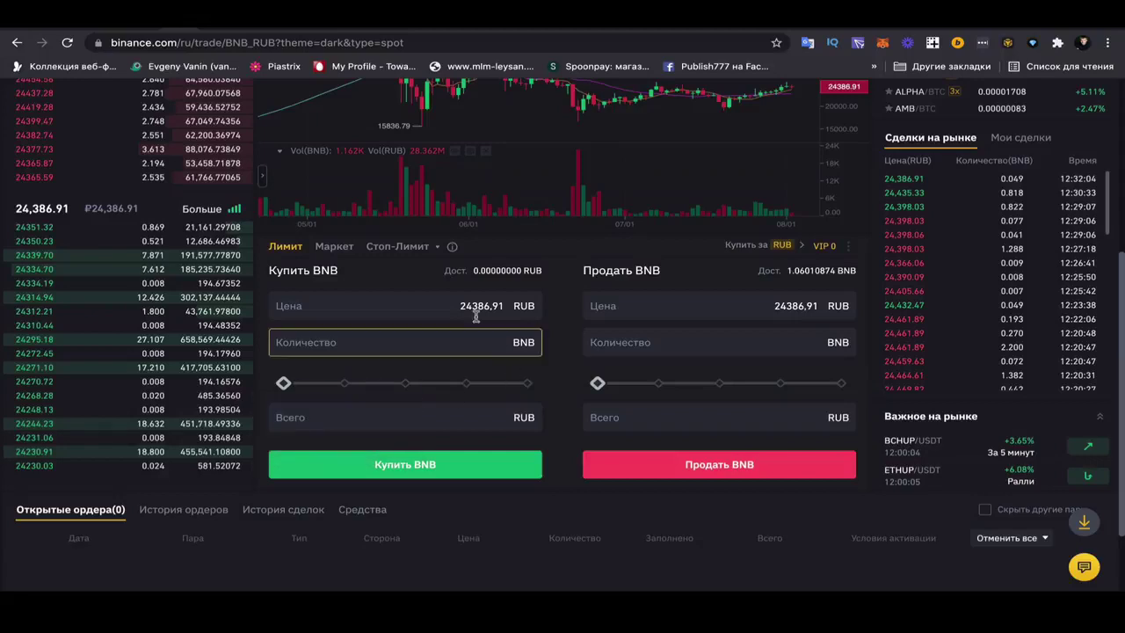
left_click(334, 248)
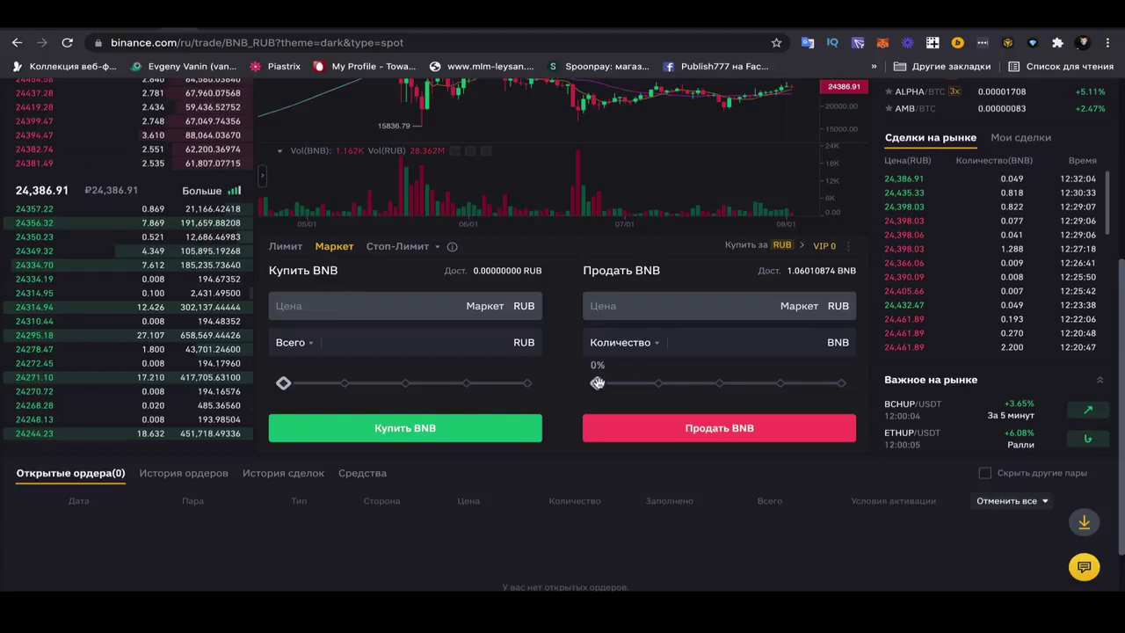
left_click_drag(606, 384, 718, 383)
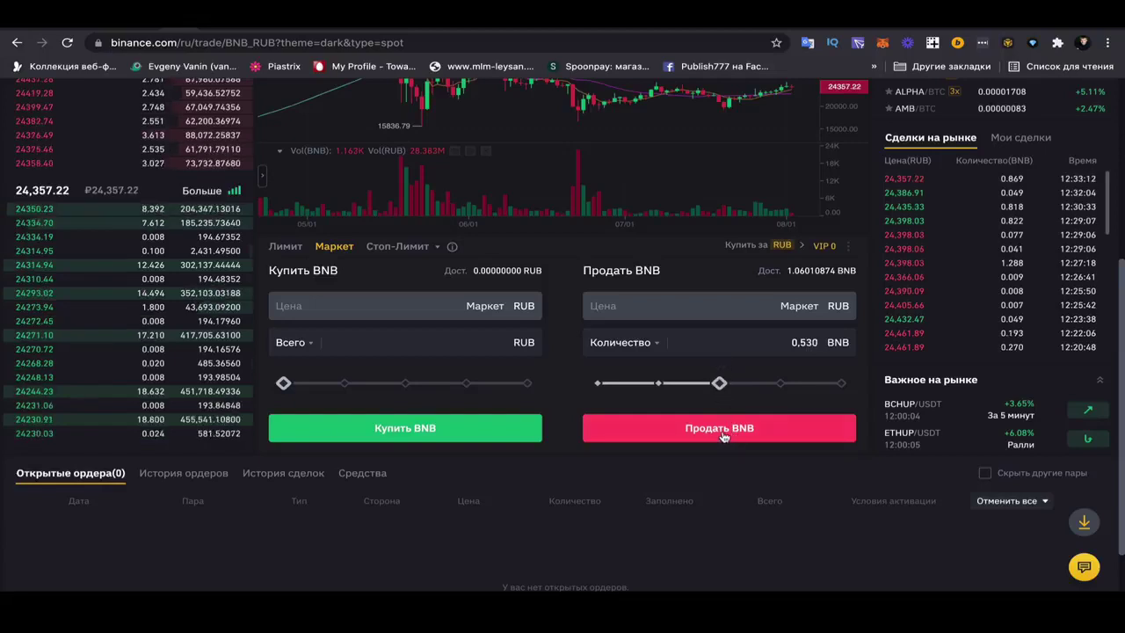
left_click(722, 437)
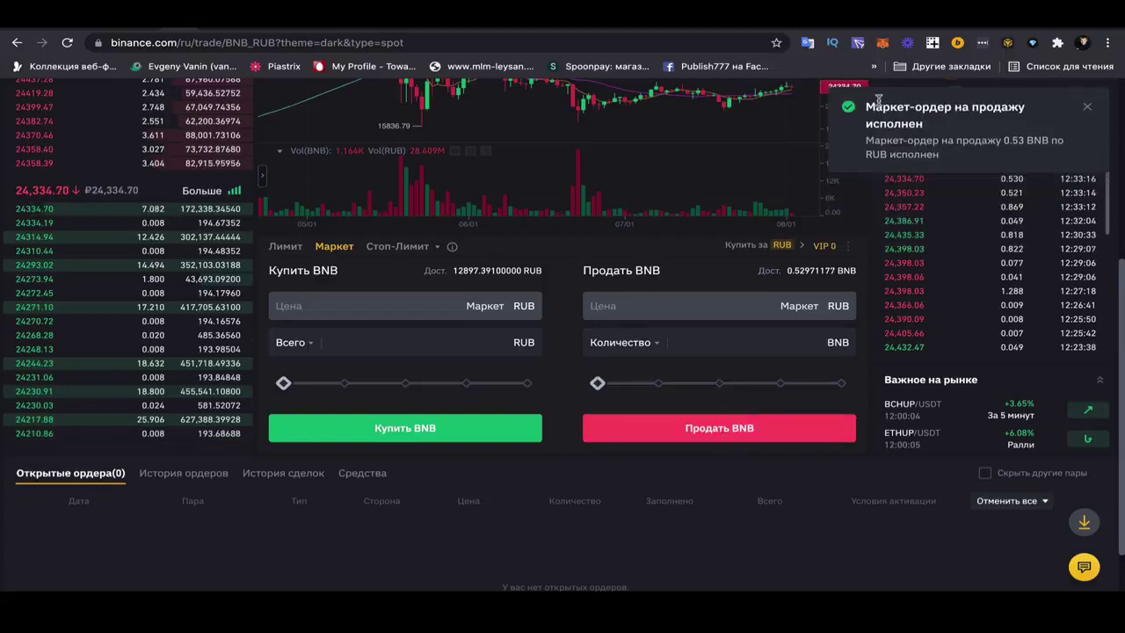
- Review the 12897.391 RUB and 0.52971177 BNB balances, then open the RUB withdrawal page
scroll(814, 466, "up", 1)
scroll(814, 466, "up", 2)
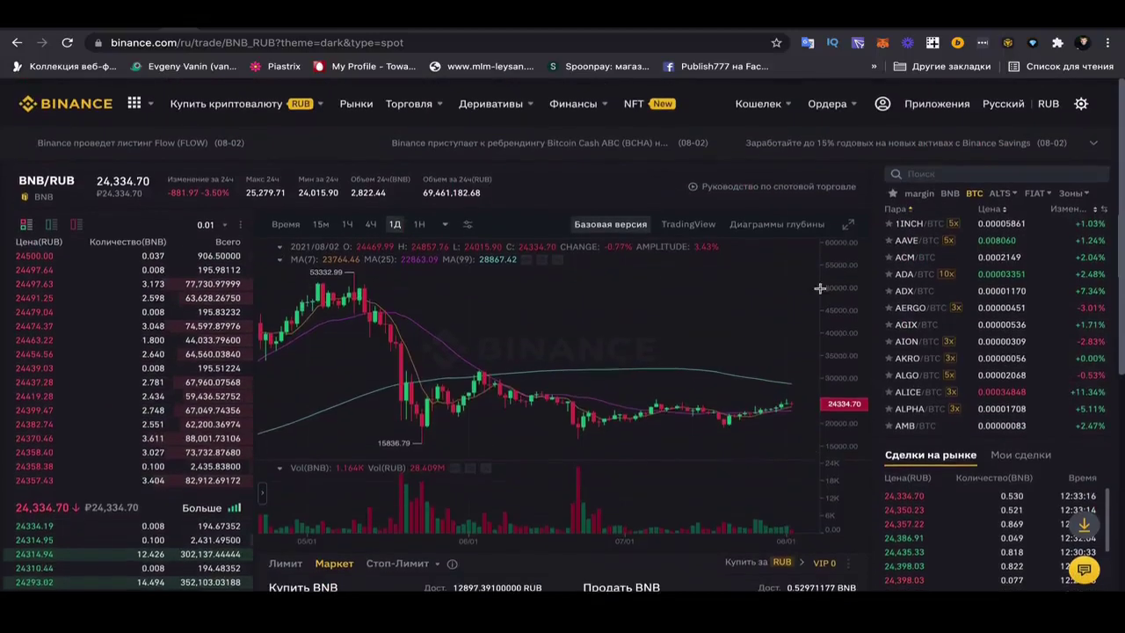
mouse_move(775, 99)
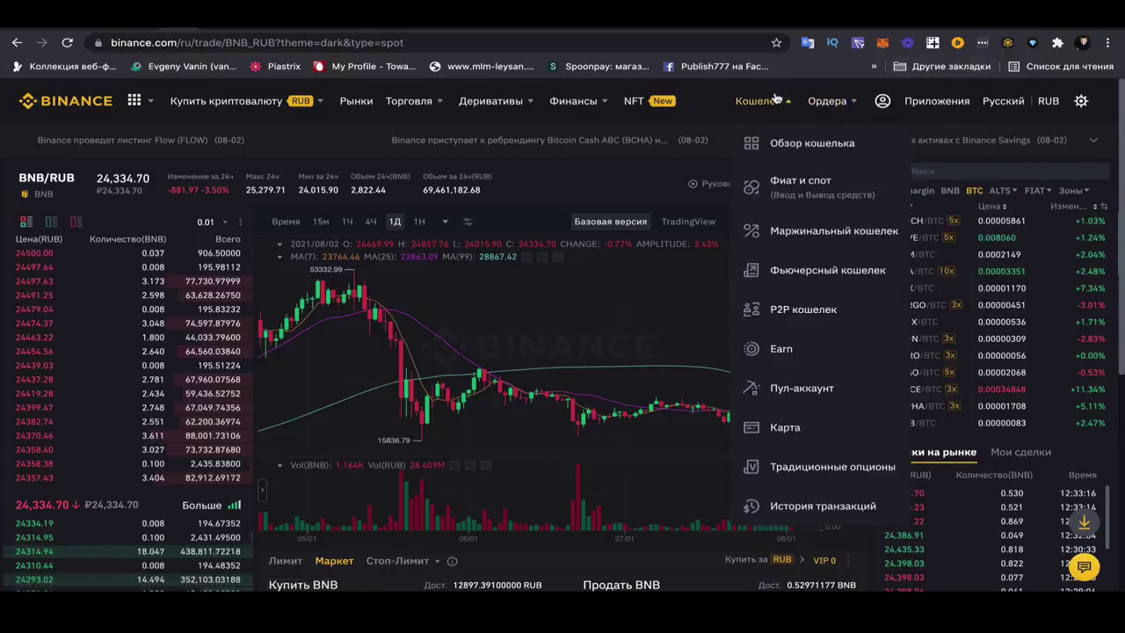
left_click(802, 189)
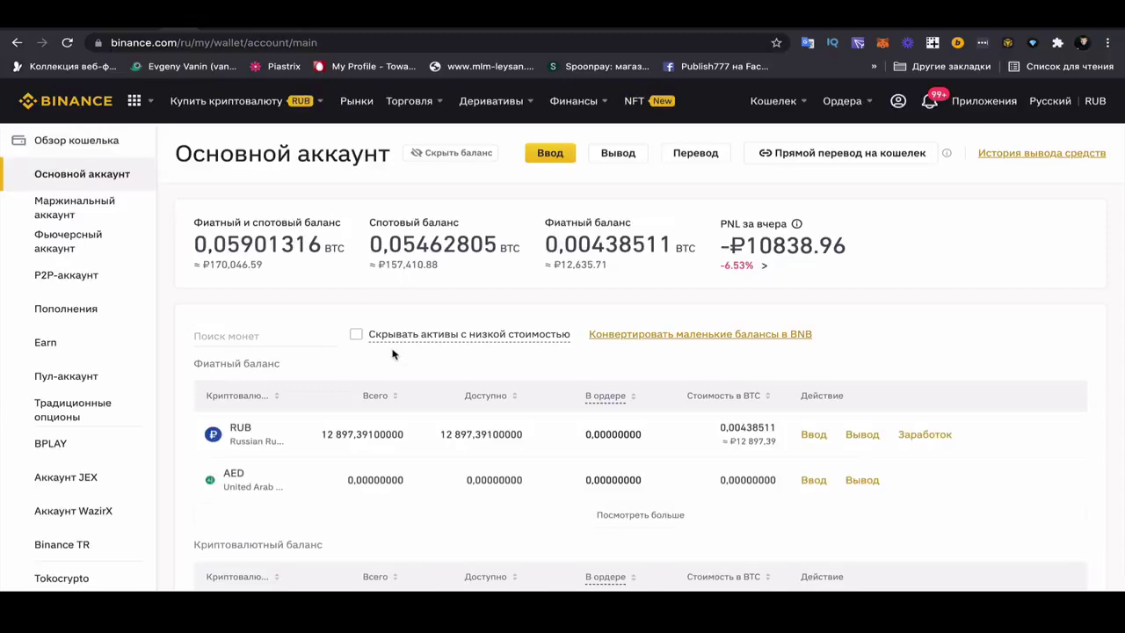
scroll(224, 345, "down", 3)
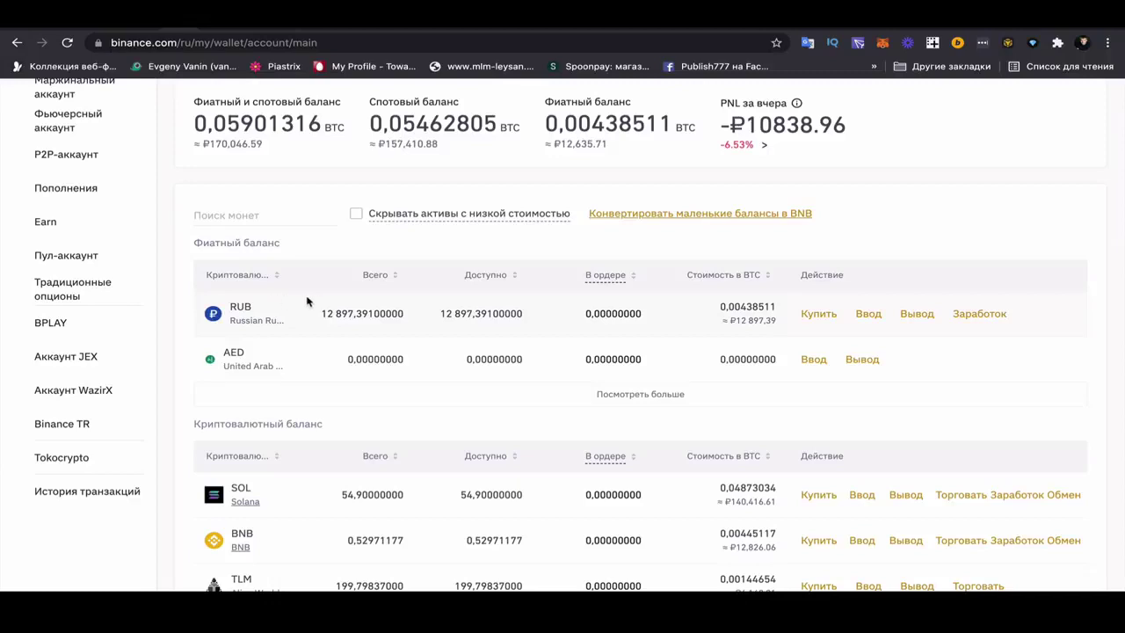
scroll(557, 298, "down", 3)
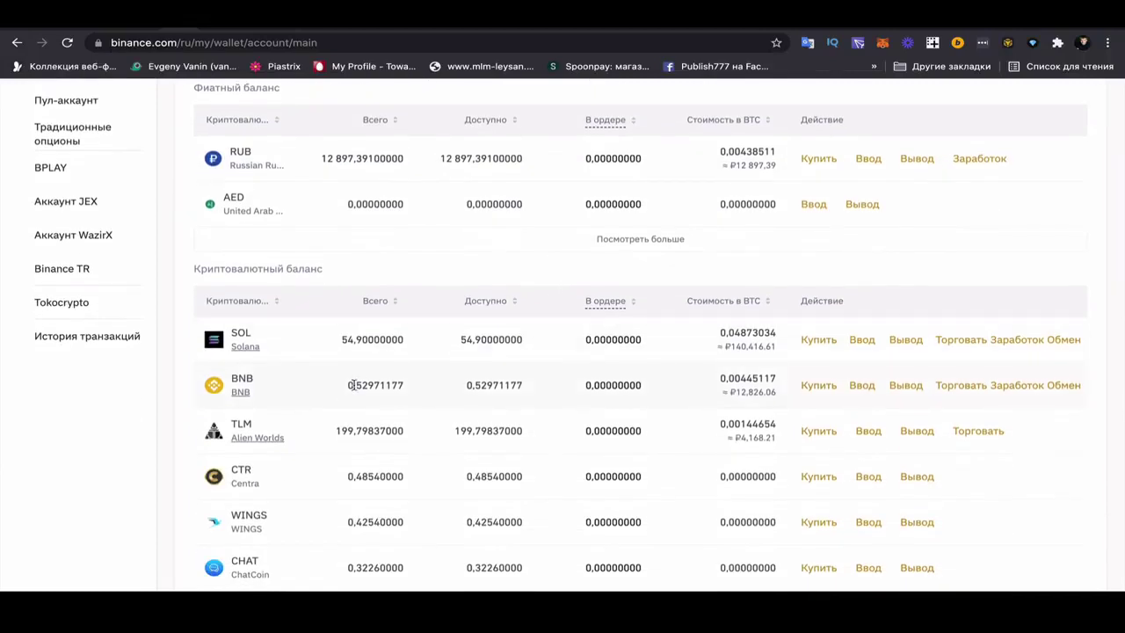
scroll(486, 380, "up", 6)
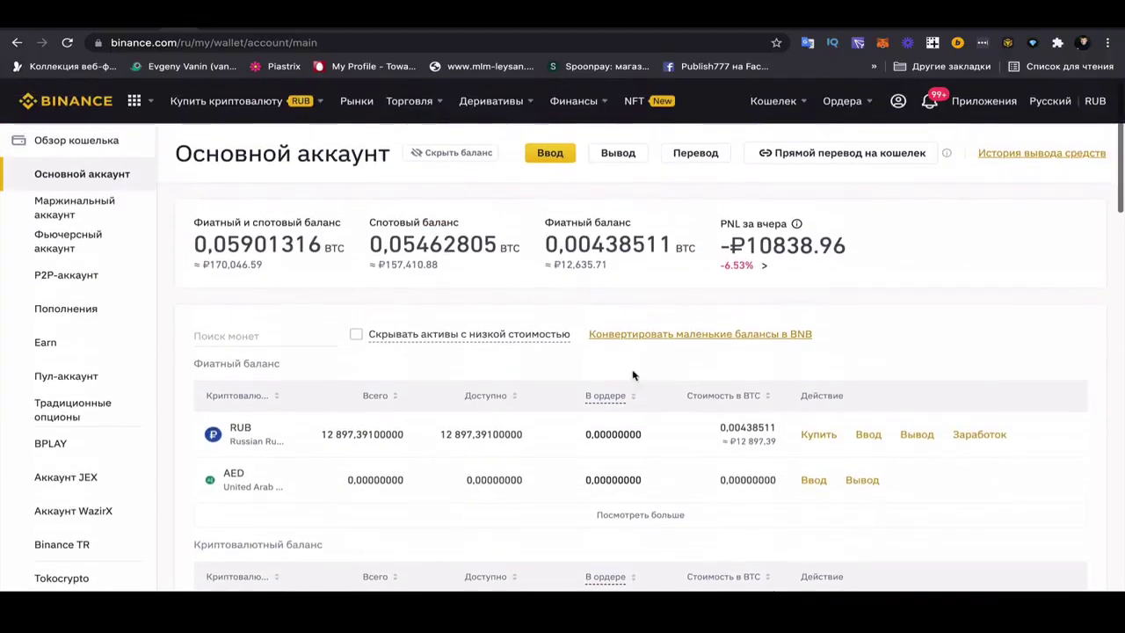
left_click(916, 435)
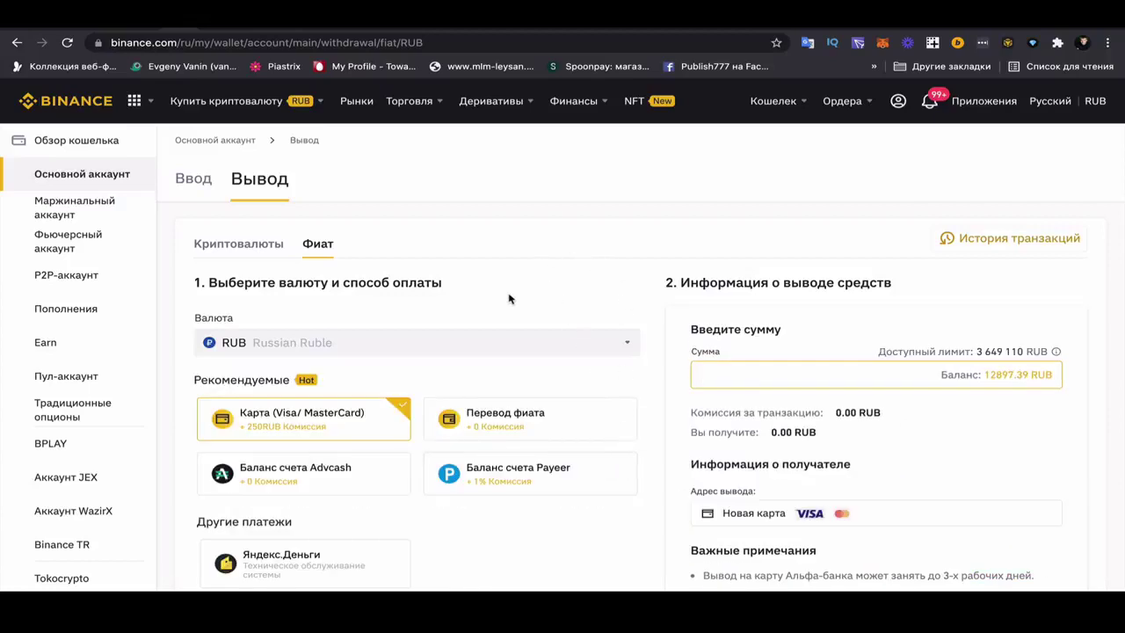
- Enter the full 12897.39 RUB balance for the saved card and continue to confirmation
scroll(510, 298, "down", 2)
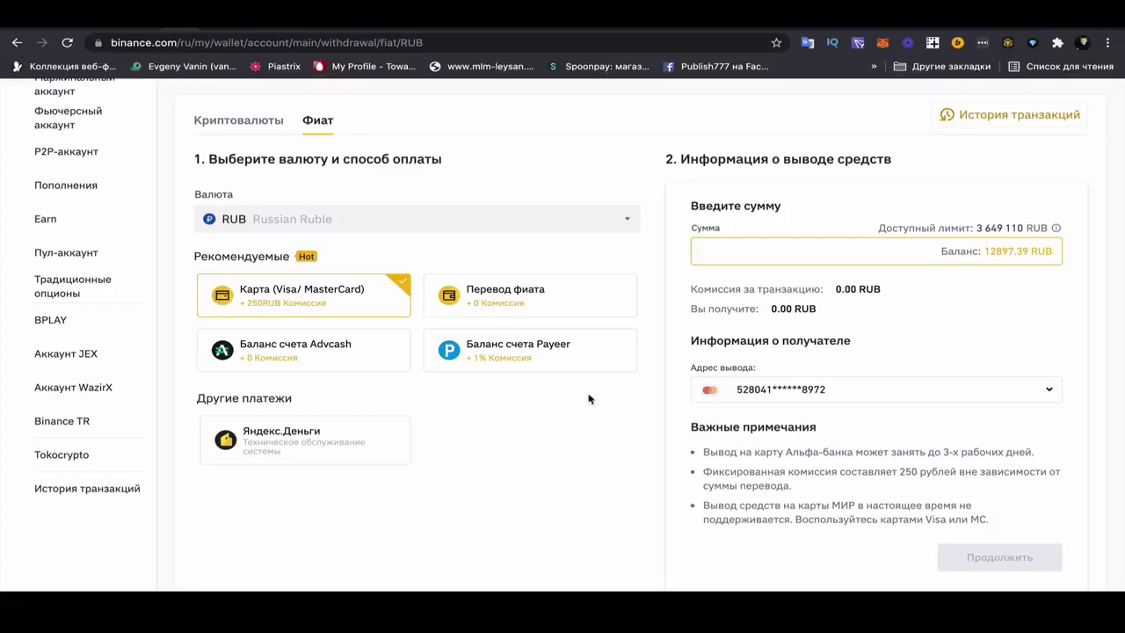
left_click(1002, 254)
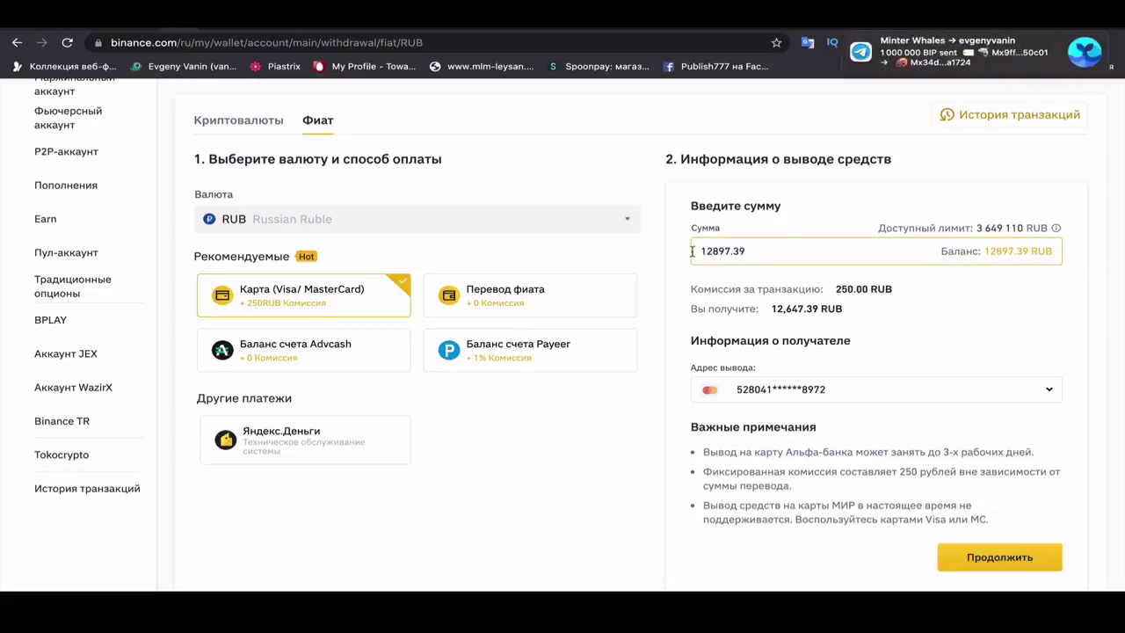
left_click(802, 290)
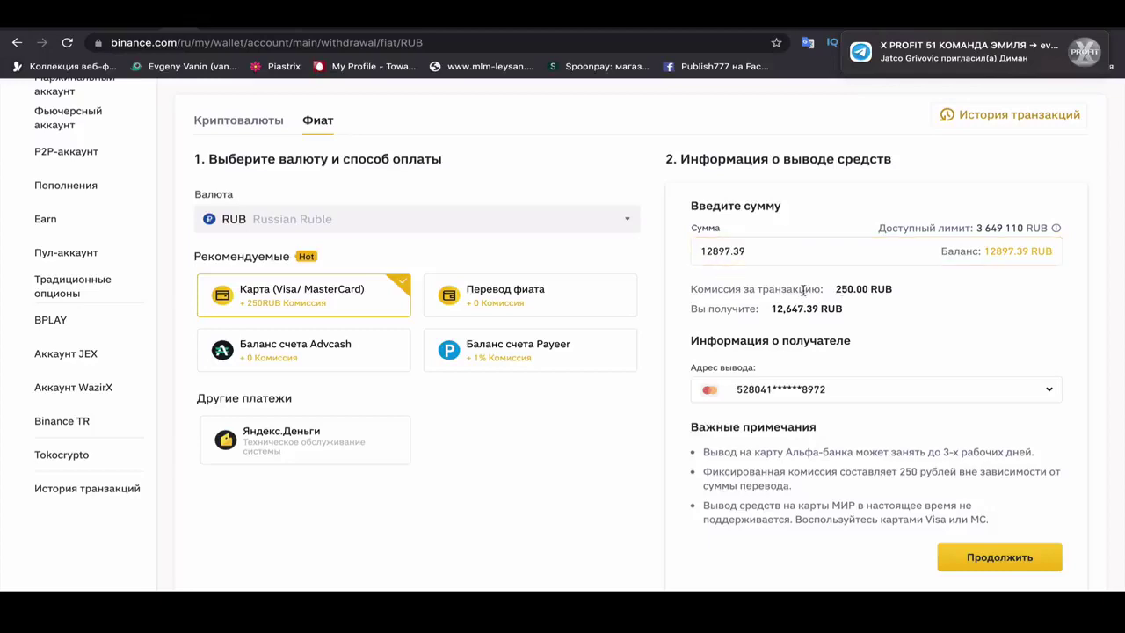
scroll(1123, 368, "down", 1)
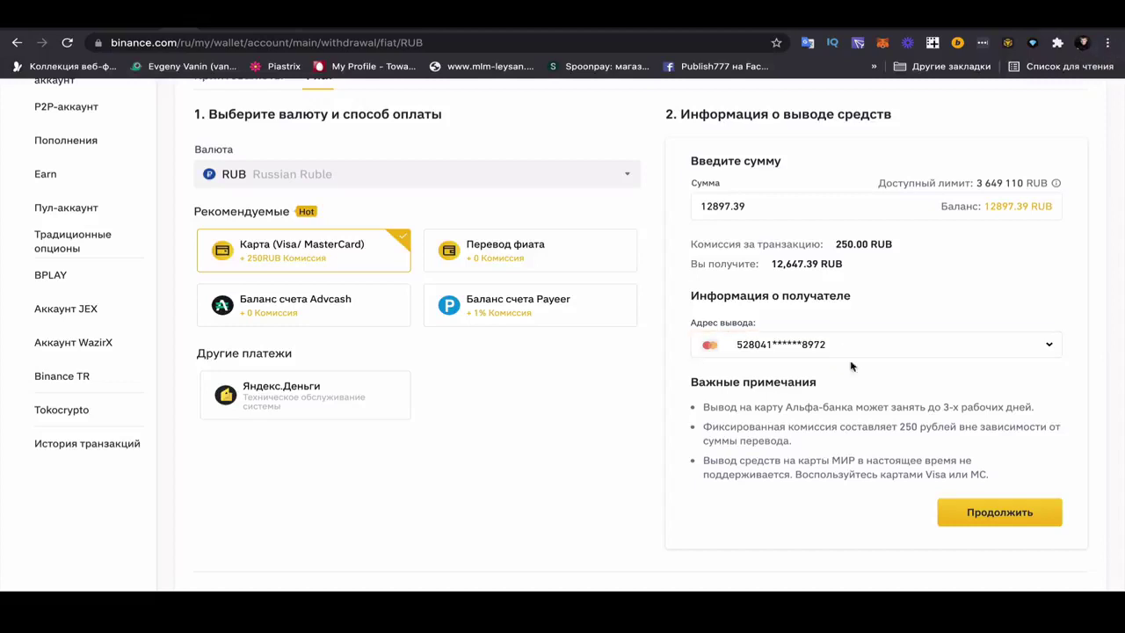
left_click(989, 509)
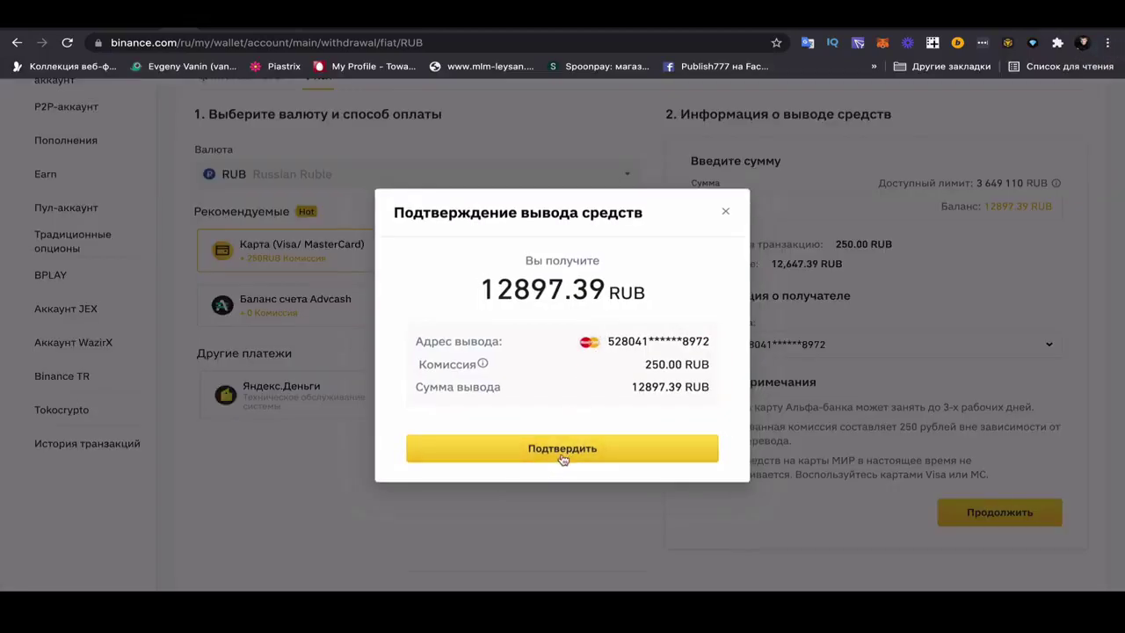
- Confirm the RUB withdrawal and request verification codes for both phone and e-mail
left_click(555, 451)
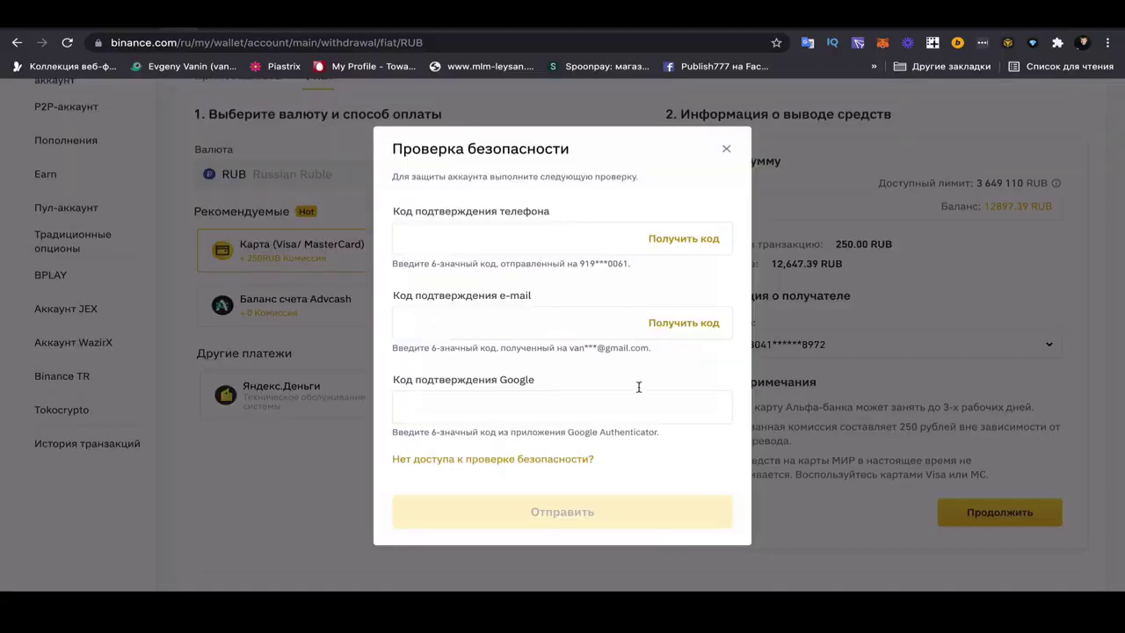
left_click(694, 240)
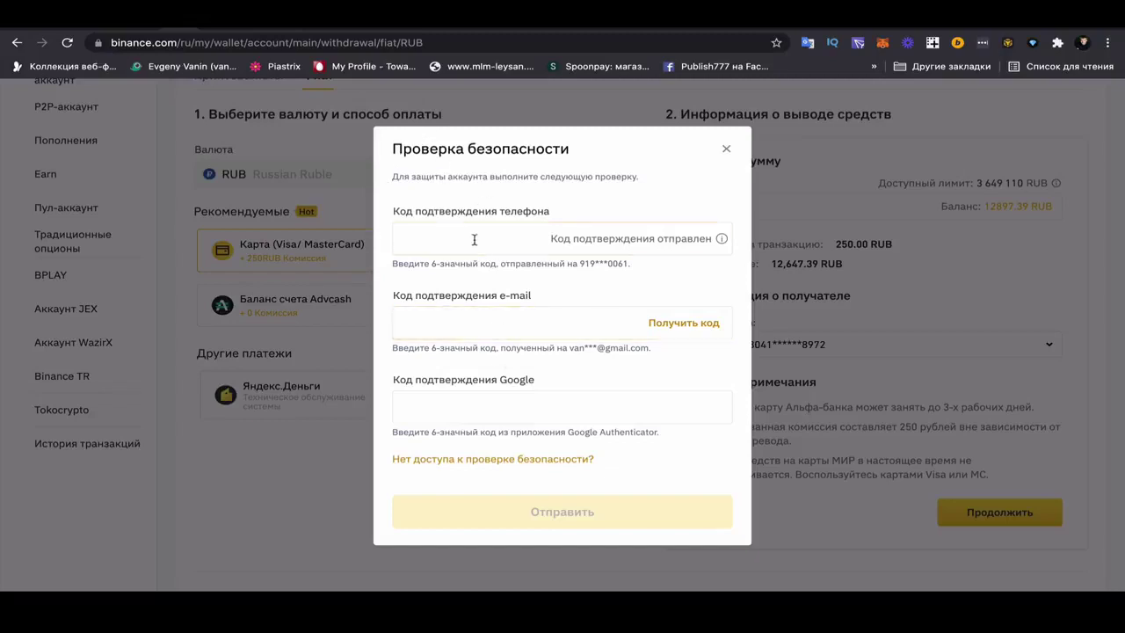
left_click(404, 210)
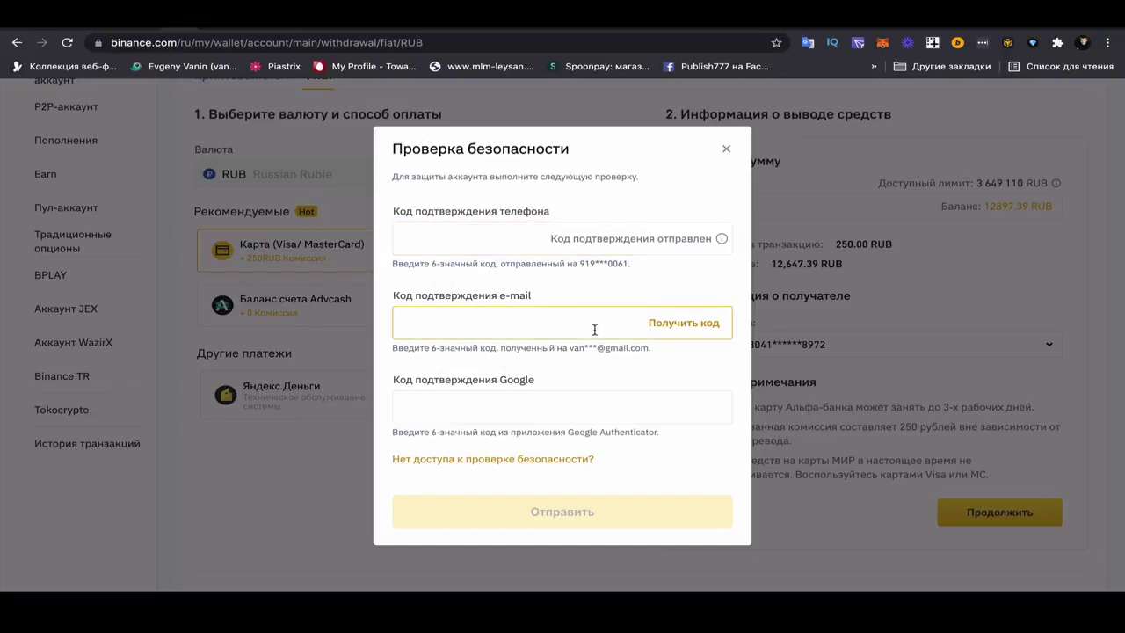
left_click(678, 325)
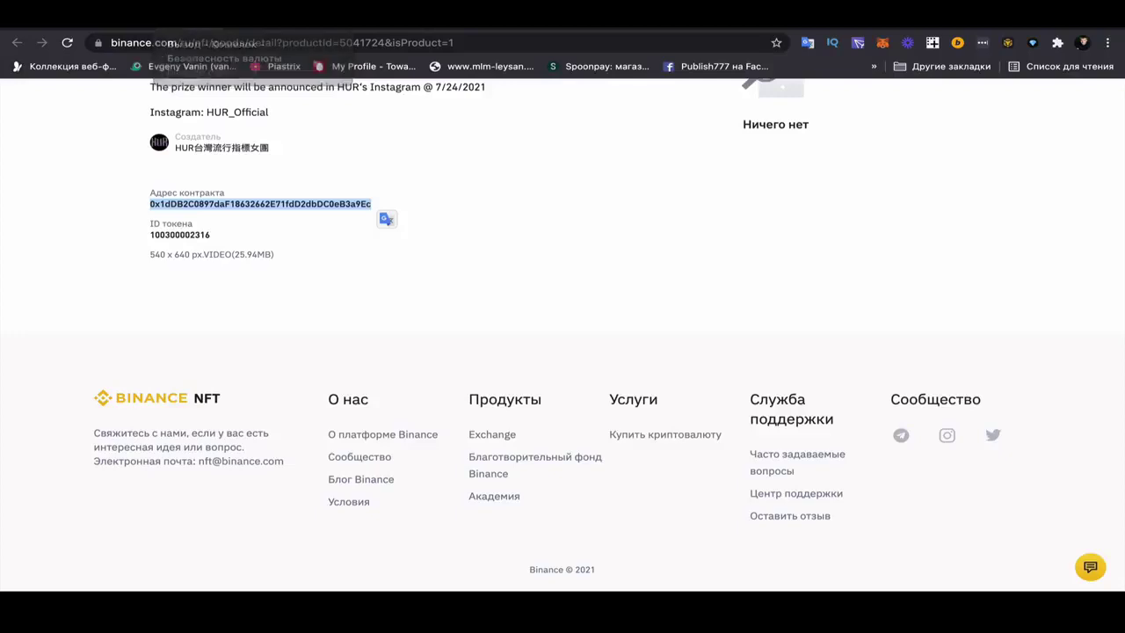
- Fill in the verification codes, including the Google Authenticator code, and submit the RUB withdrawal
left_click(237, 16)
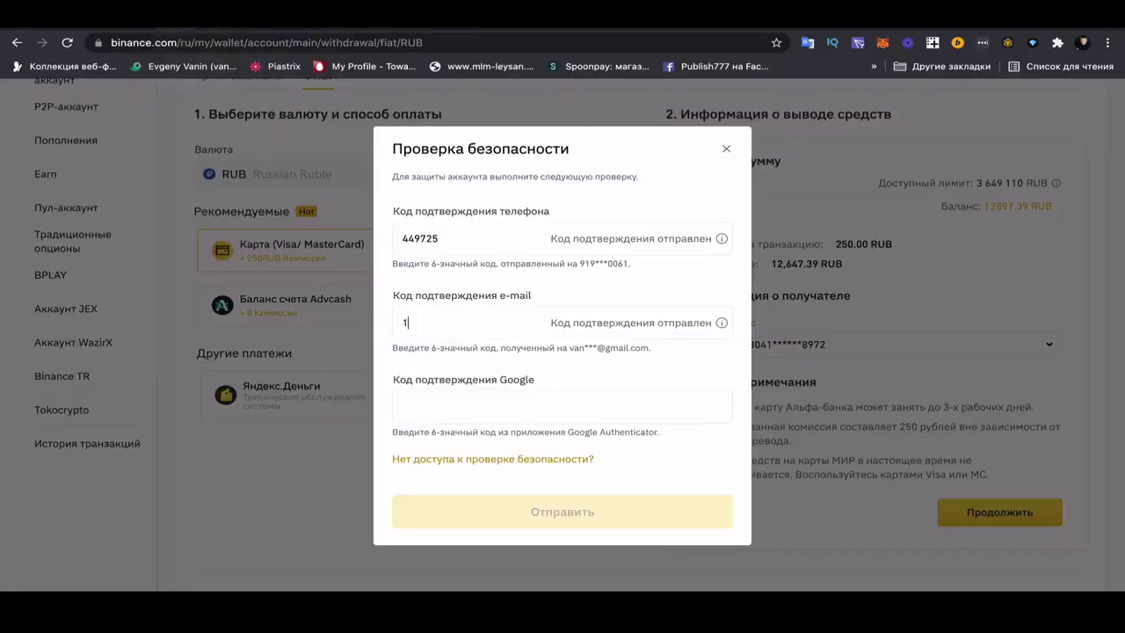
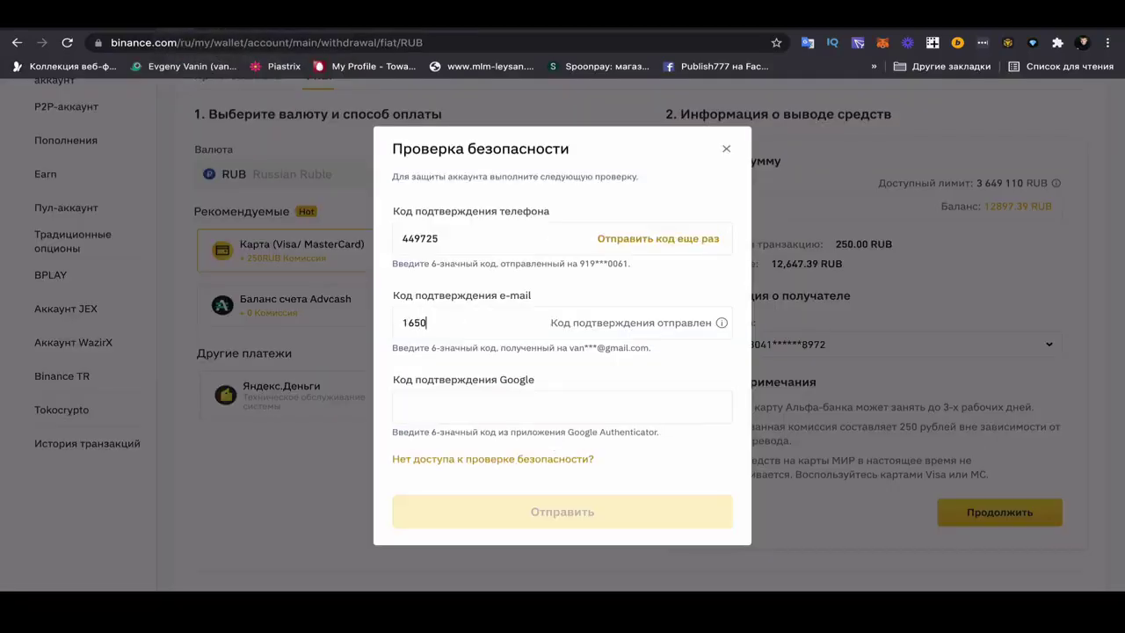
left_click(414, 405)
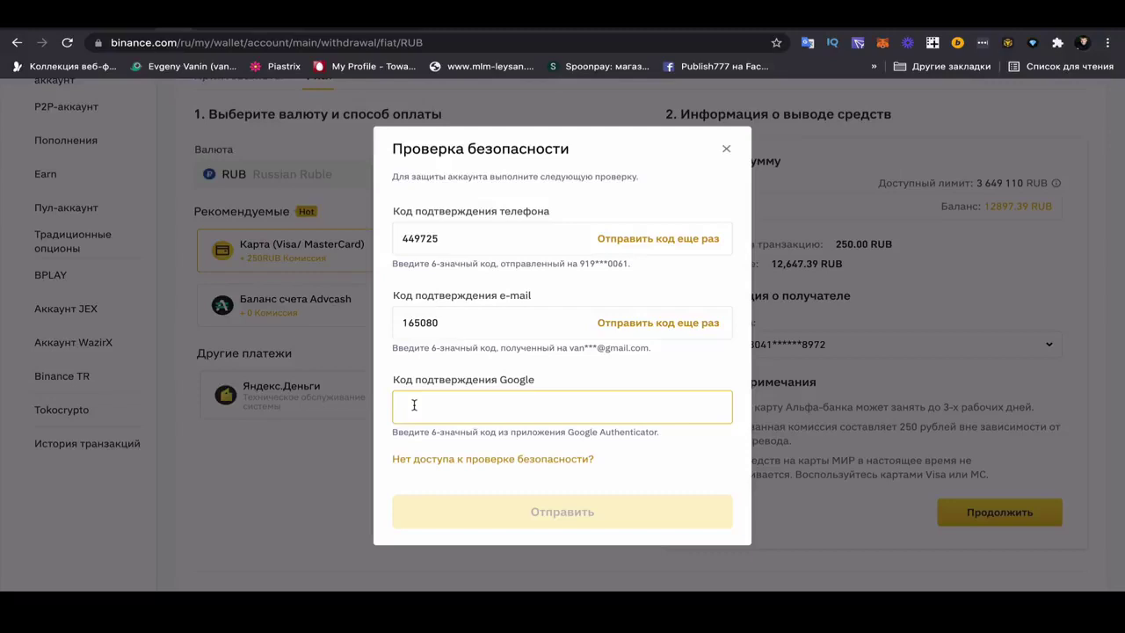
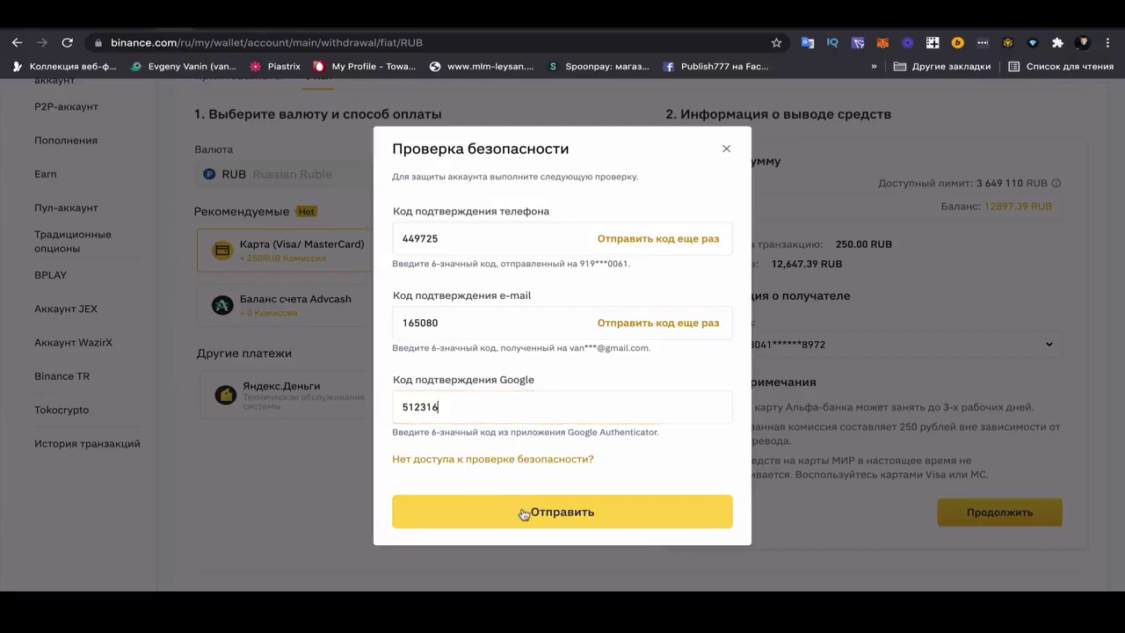
left_click(524, 515)
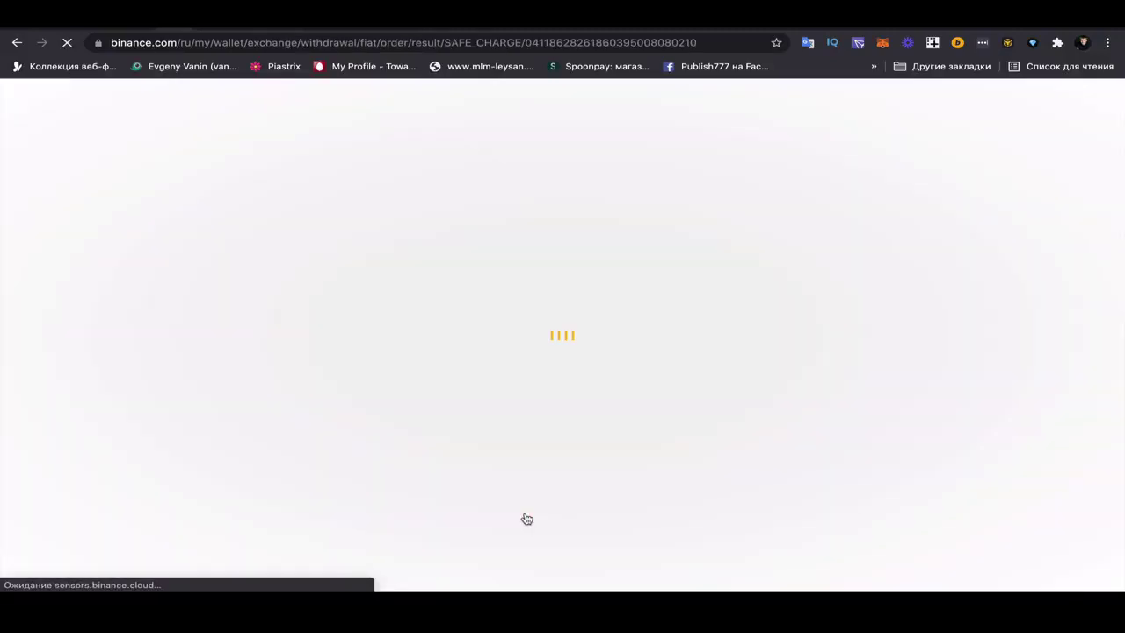